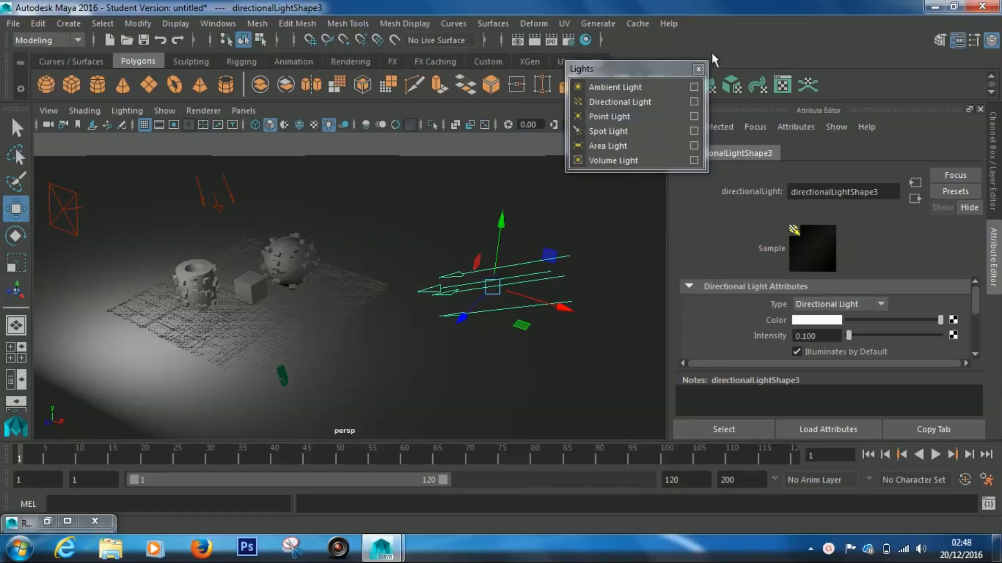
Step: Close the floating Lights menu, and with the scene camera selected open the Render View maximized
{"action": "left_click", "coordinate": [697, 70]}
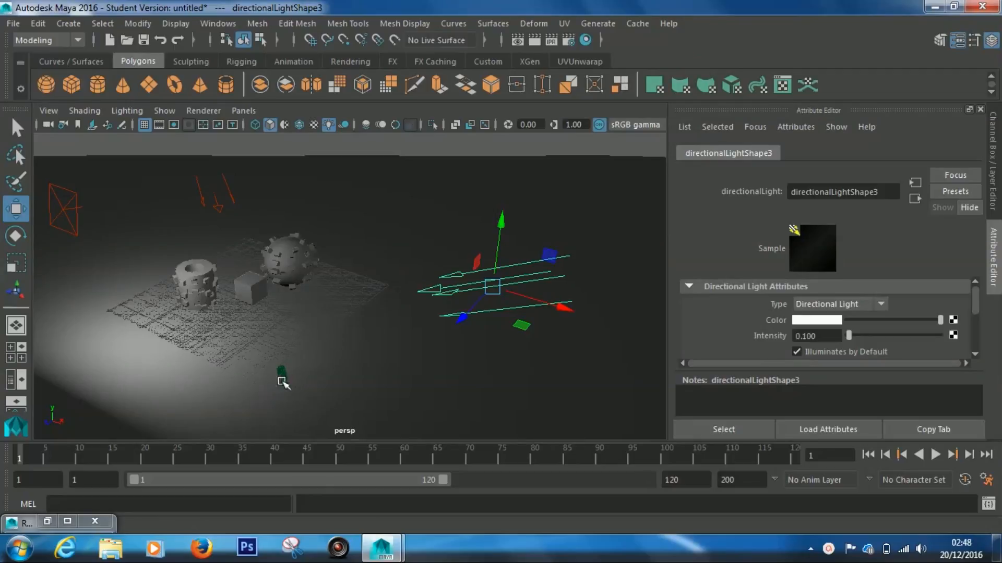
{"action": "left_click", "coordinate": [282, 376]}
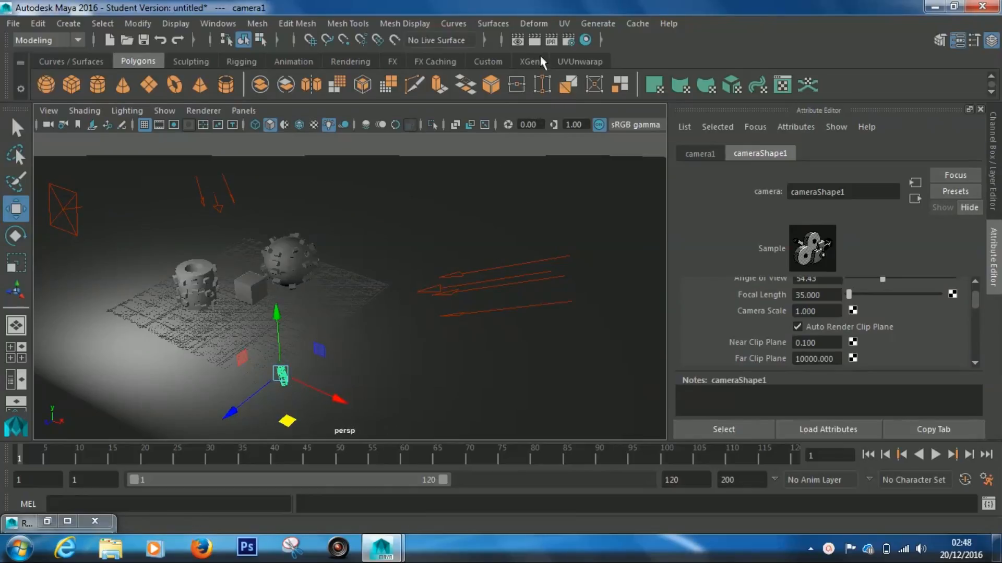
{"action": "left_click", "coordinate": [516, 41]}
{"action": "left_click_drag", "start_coordinate": [522, 11], "coordinate": [549, 191]}
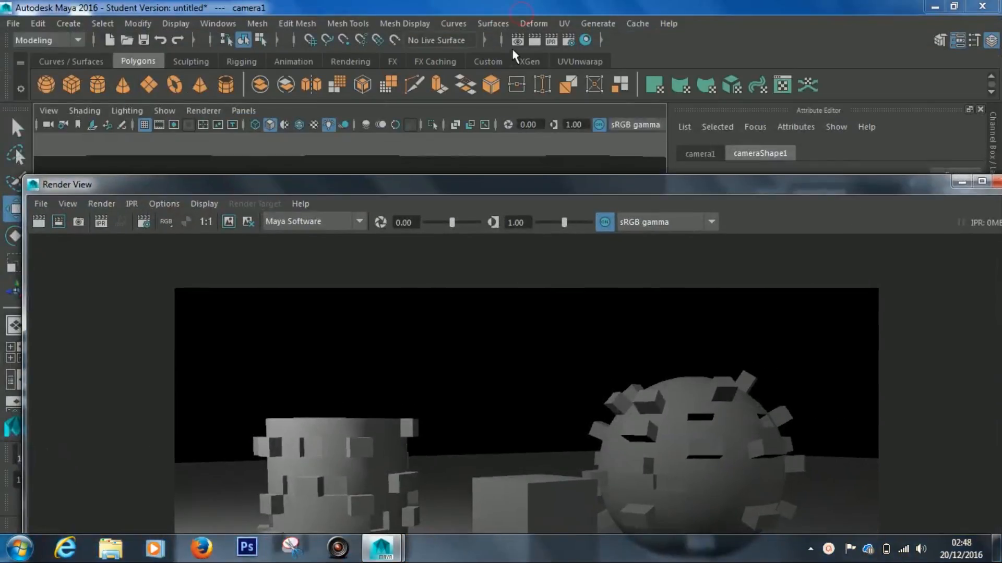
{"action": "double_click", "coordinate": [488, 181]}
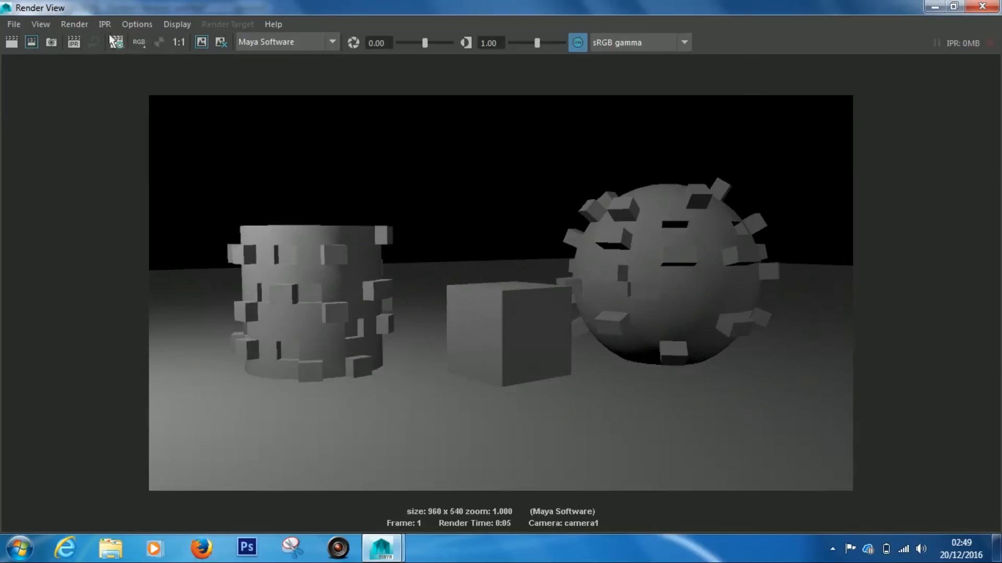
Step: Check which cameras can be chosen for rendering
{"action": "left_click", "coordinate": [73, 24]}
{"action": "mouse_move", "coordinate": [104, 116]}
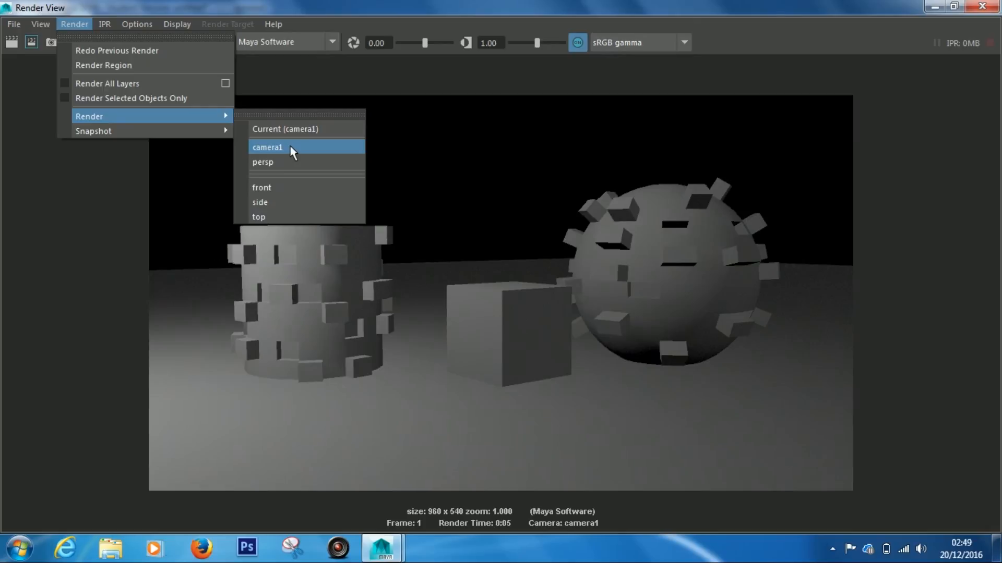
{"action": "left_click", "coordinate": [296, 2]}
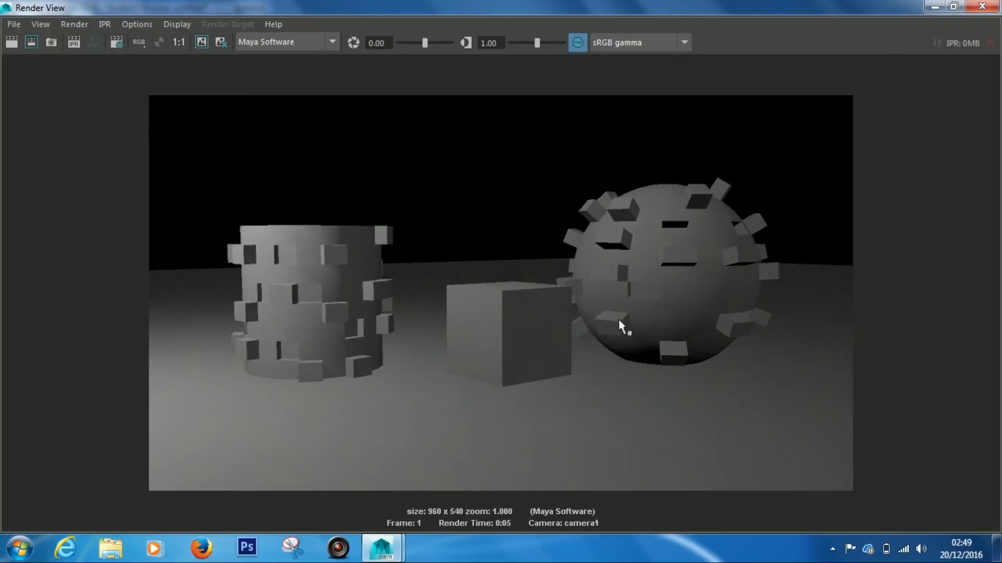
Step: Examine the Maya Software render up close around the sphere's base and check which renderers are available
{"action": "scroll", "coordinate": [737, 370], "scroll_direction": "up", "scroll_amount": 2}
{"action": "right_click_drag", "start_coordinate": [755, 376], "coordinate": [821, 378], "text": "alt"}
{"action": "middle_click_drag", "start_coordinate": [876, 426], "coordinate": [612, 348], "text": "alt"}
{"action": "right_click_drag", "start_coordinate": [616, 347], "coordinate": [756, 305], "text": "alt"}
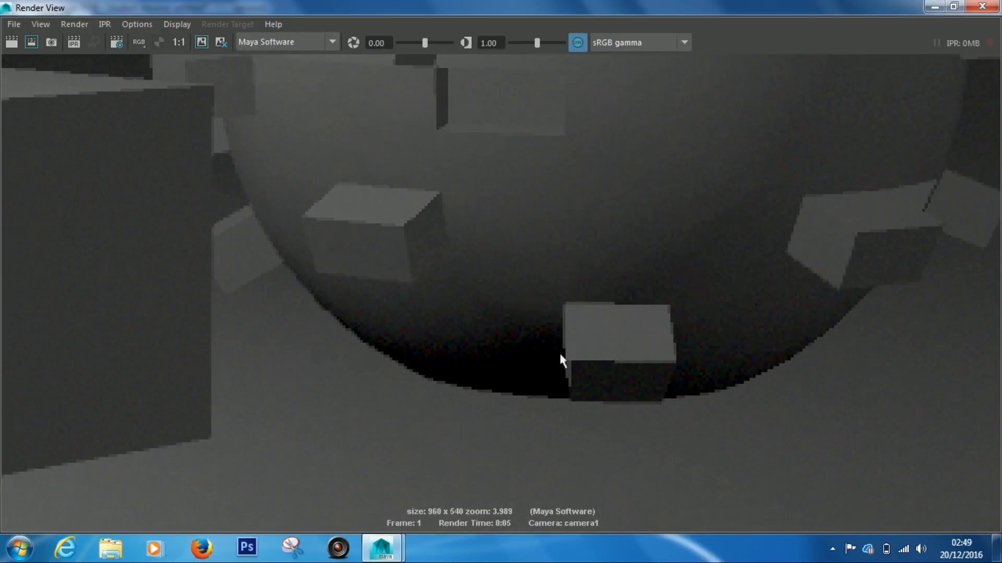
{"action": "middle_click_drag", "start_coordinate": [412, 331], "coordinate": [631, 400], "text": "alt"}
{"action": "scroll", "coordinate": [625, 395], "scroll_direction": "down", "scroll_amount": 14}
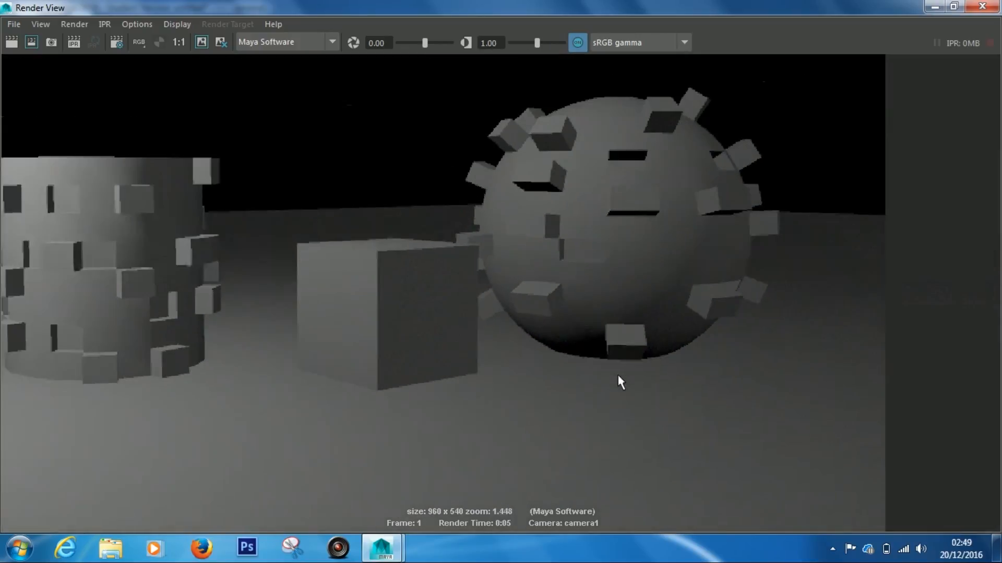
{"action": "middle_click_drag", "start_coordinate": [410, 253], "coordinate": [504, 266], "text": "alt"}
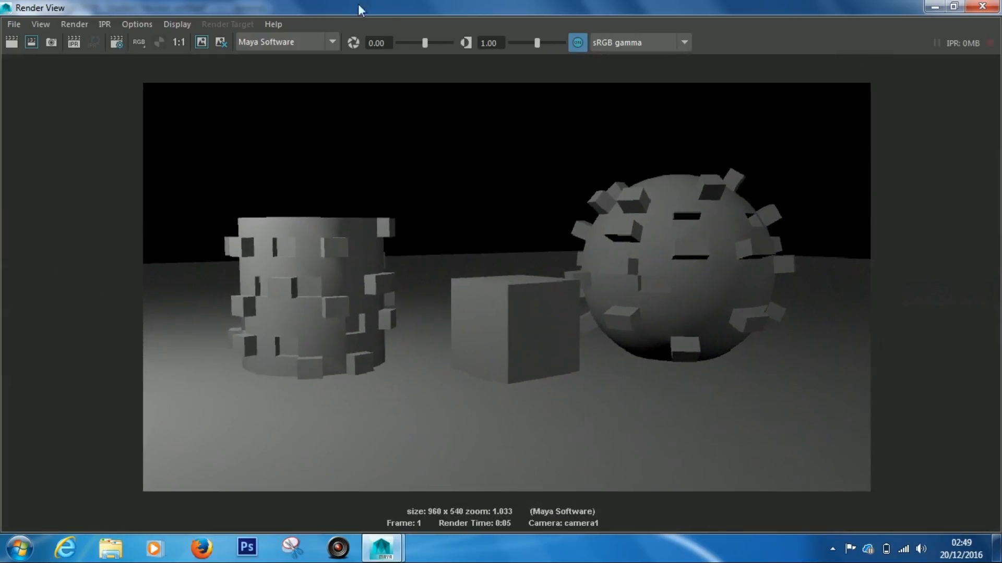
{"action": "left_click", "coordinate": [331, 41]}
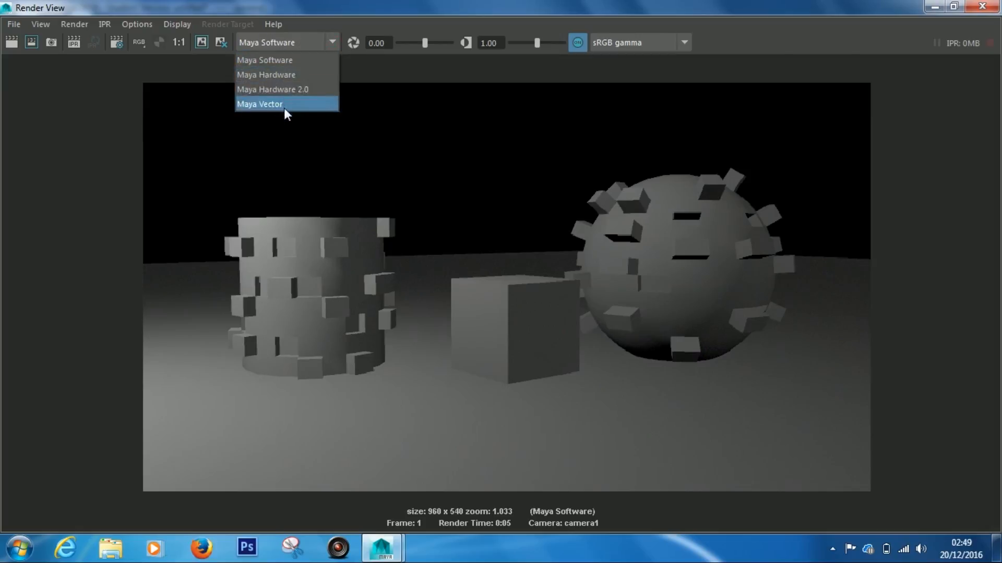
{"action": "left_click", "coordinate": [97, 108]}
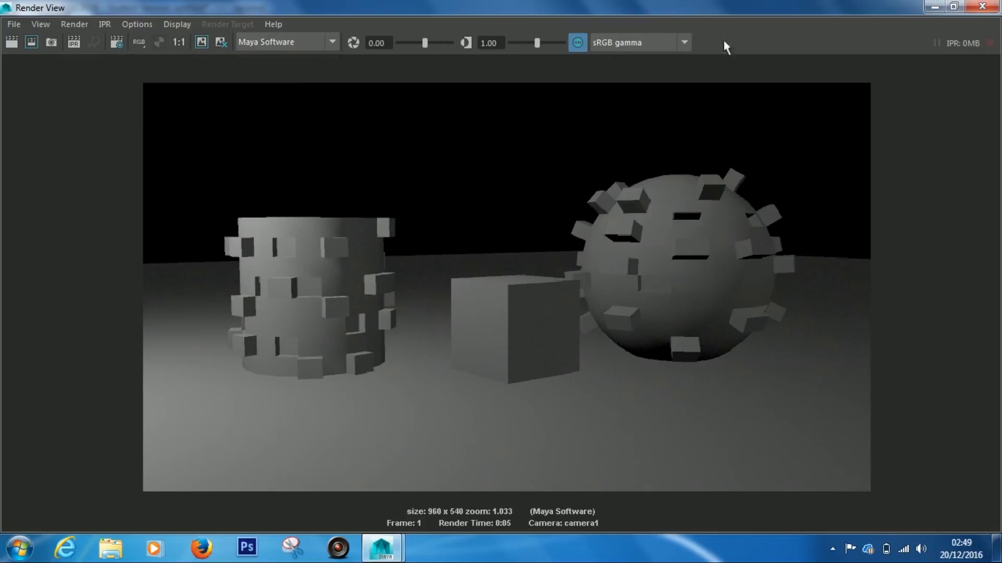
Step: Load the mental ray plug-in Mayatomr.mll in the Plug-in Manager and enable its auto load
{"action": "left_click", "coordinate": [932, 7]}
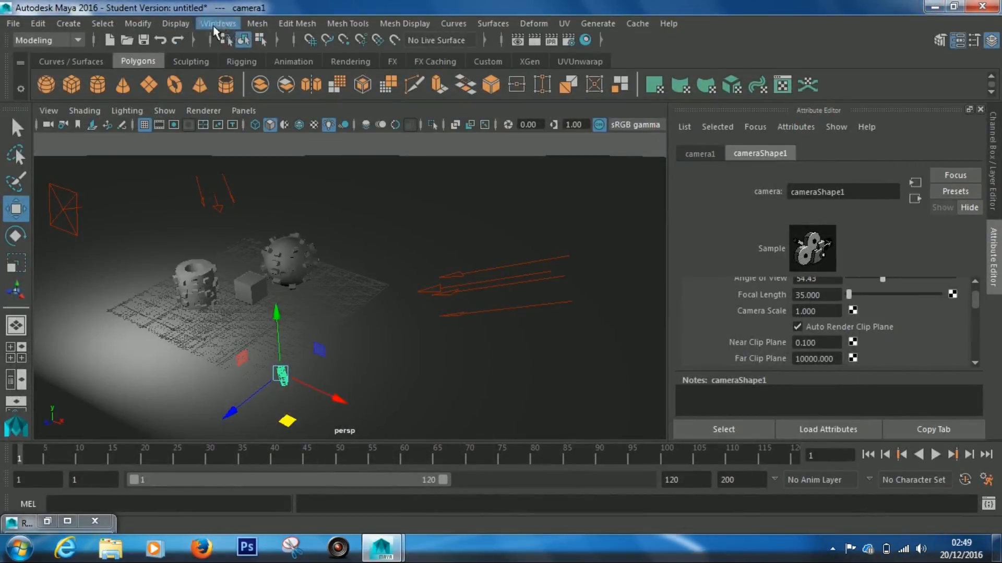
{"action": "left_click", "coordinate": [217, 26]}
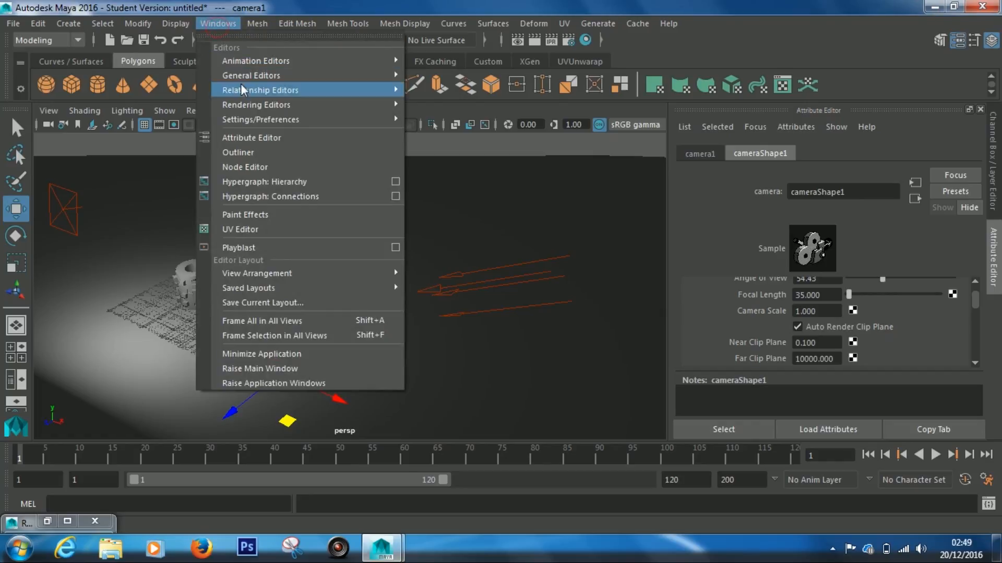
{"action": "mouse_move", "coordinate": [260, 122]}
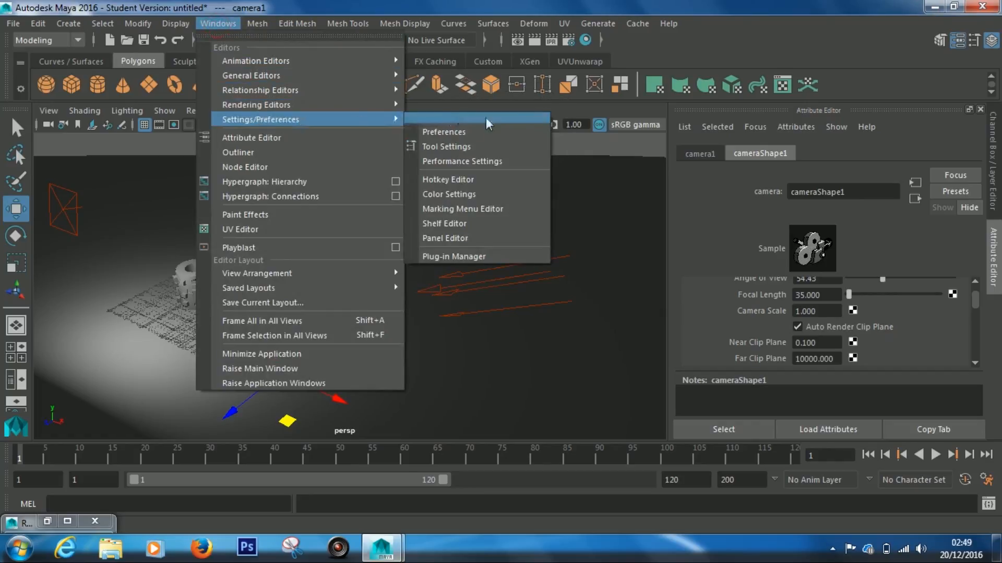
{"action": "left_click", "coordinate": [469, 257]}
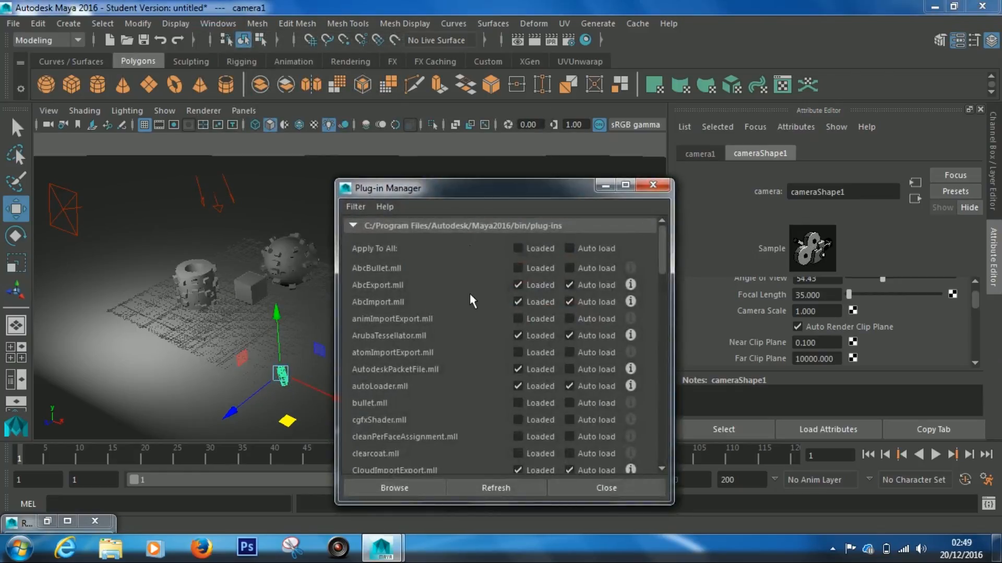
{"action": "scroll", "coordinate": [473, 301], "scroll_direction": "down", "scroll_amount": 15}
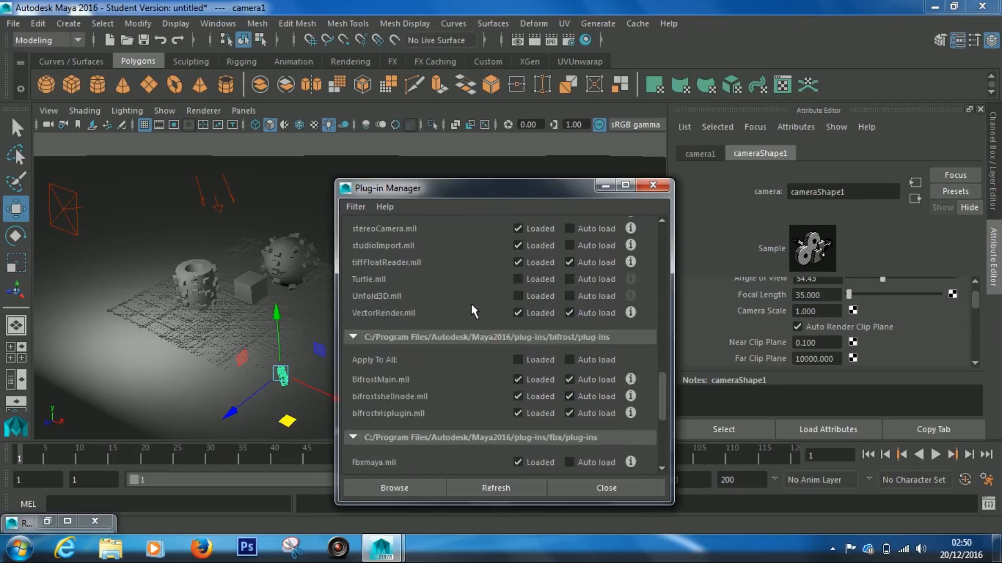
{"action": "scroll", "coordinate": [474, 312], "scroll_direction": "down", "scroll_amount": 3}
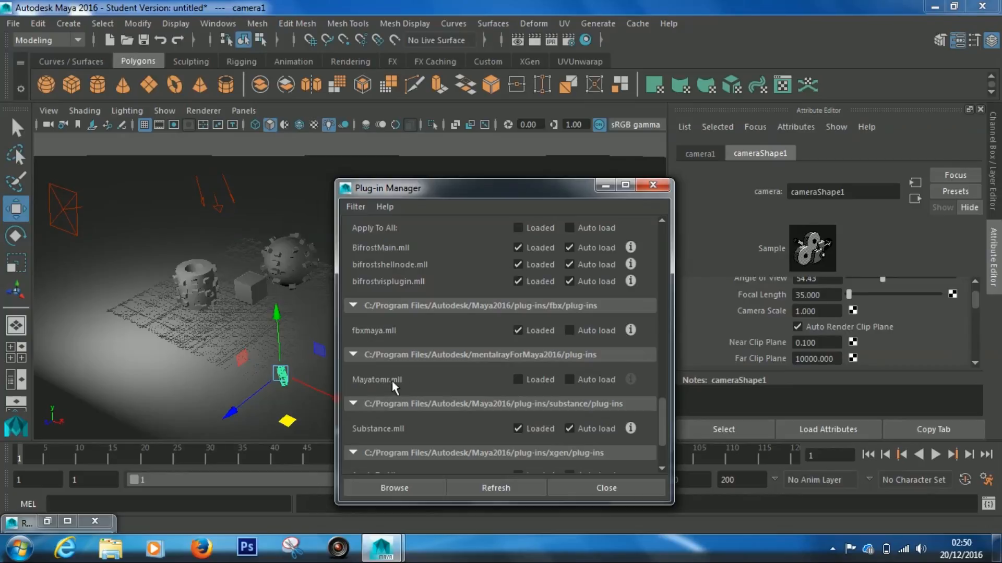
{"action": "left_click", "coordinate": [520, 381]}
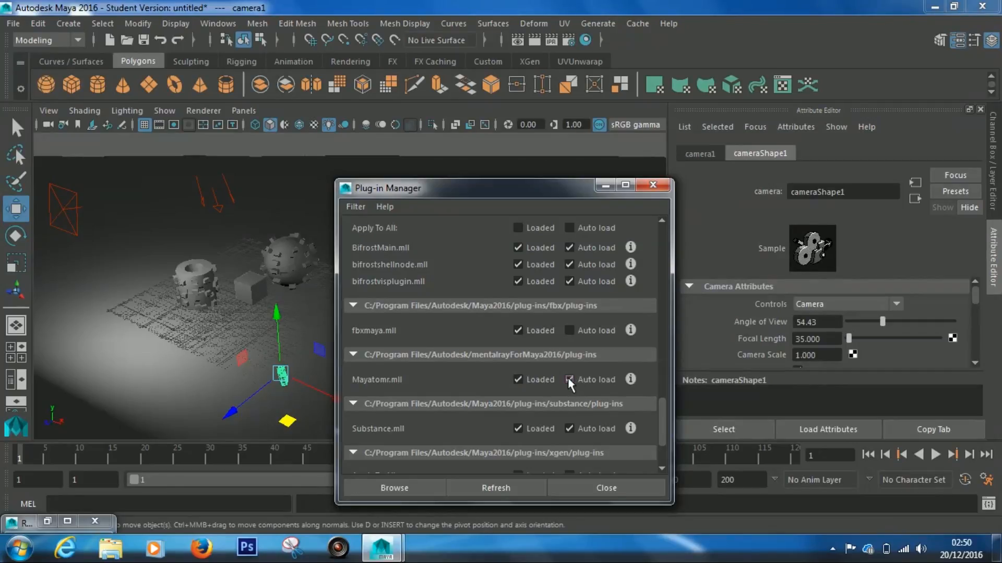
{"action": "left_click", "coordinate": [595, 488]}
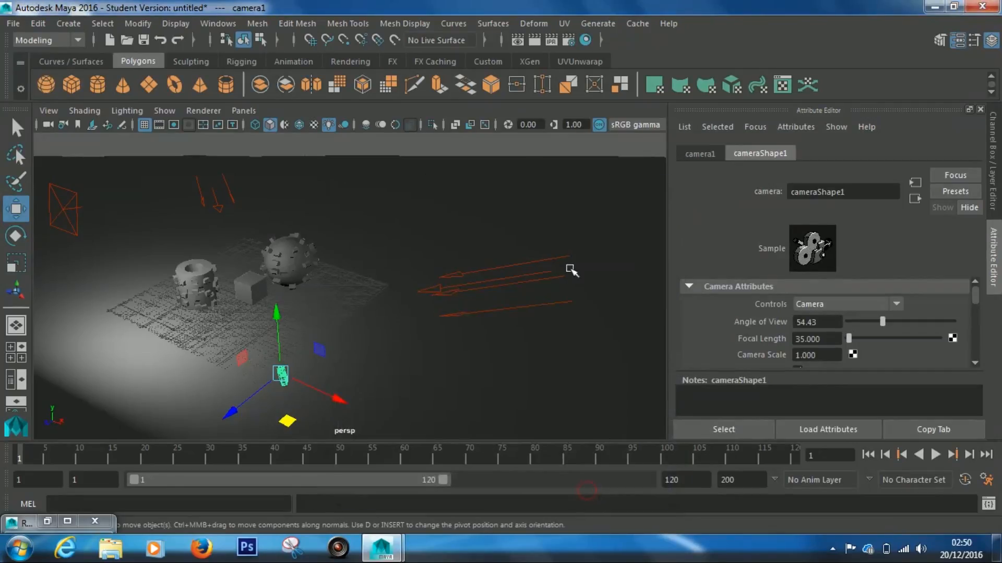
Step: Reopen the Render View maximized and set the renderer to mental ray, dismissing the battery warning
{"action": "left_click", "coordinate": [518, 40]}
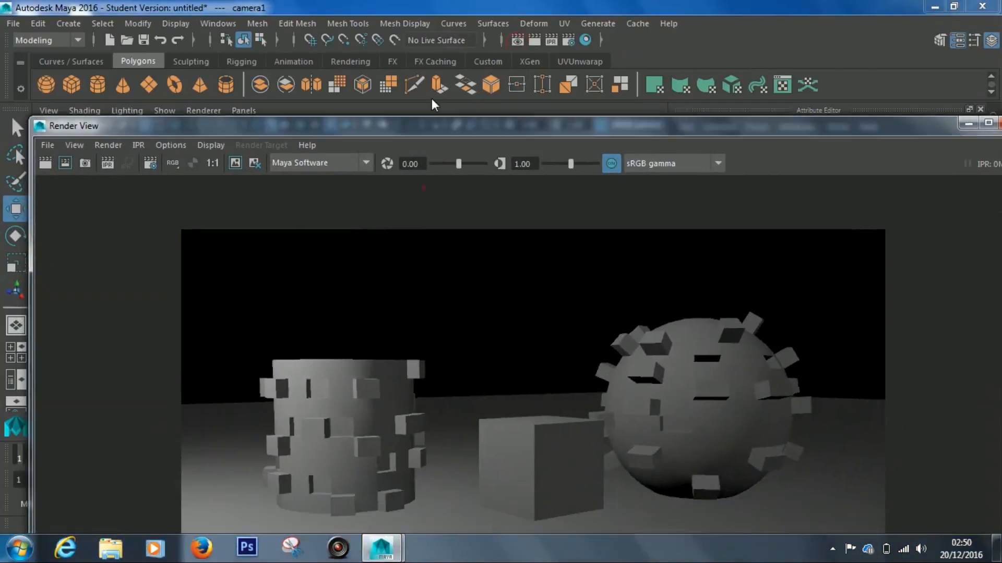
{"action": "left_click_drag", "start_coordinate": [432, 126], "coordinate": [430, 2]}
{"action": "left_click", "coordinate": [326, 46]}
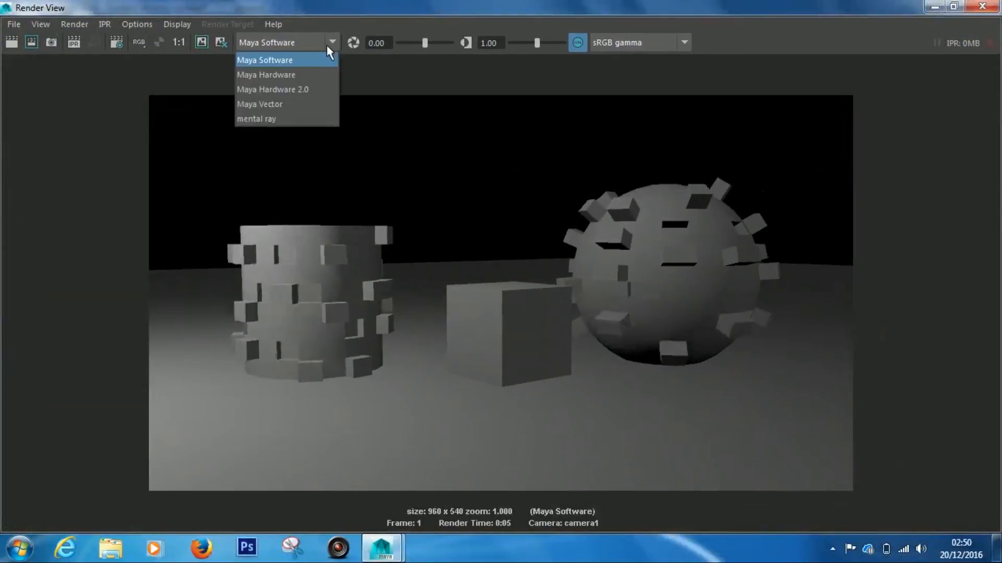
{"action": "left_click", "coordinate": [286, 119]}
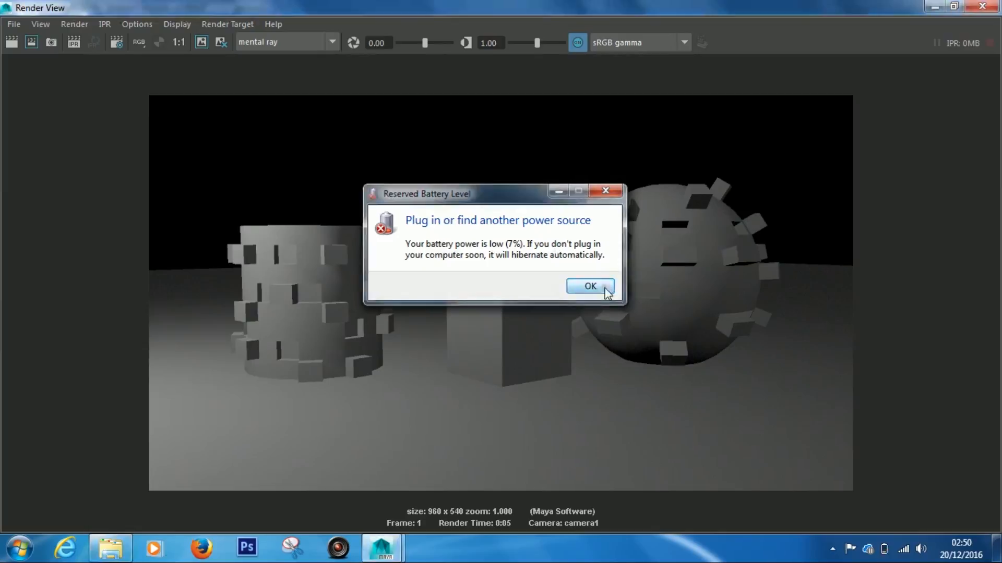
{"action": "left_click", "coordinate": [590, 286]}
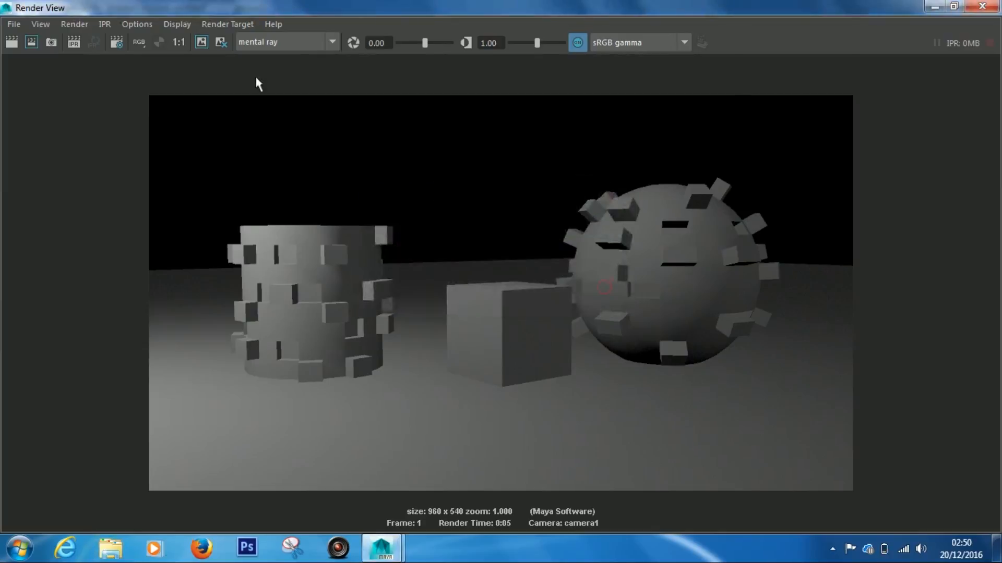
Step: Keep the Maya Software image for comparison and render the camera1 view again with mental ray
{"action": "left_click", "coordinate": [202, 42]}
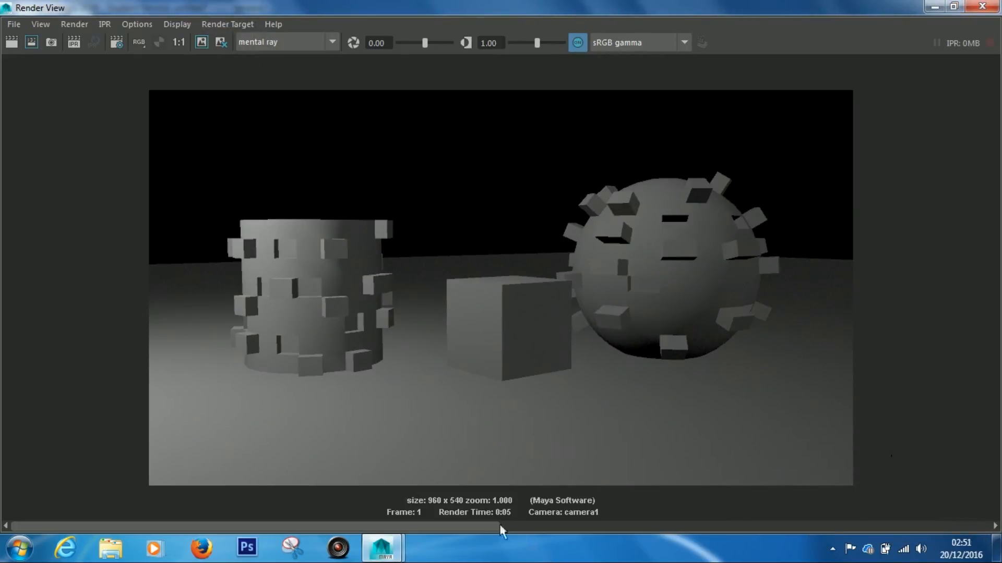
{"action": "left_click_drag", "start_coordinate": [484, 526], "coordinate": [900, 516]}
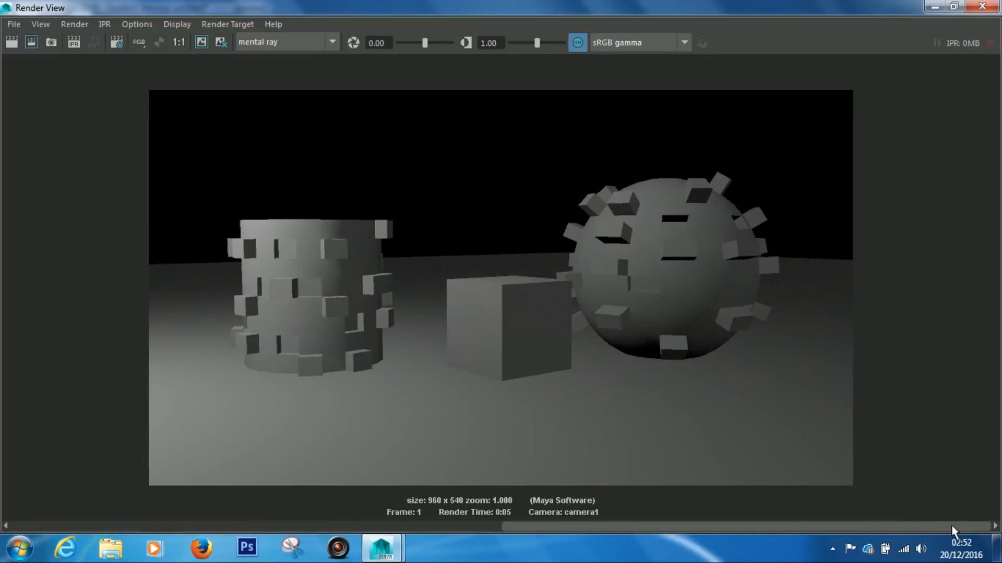
{"action": "left_click_drag", "start_coordinate": [951, 525], "coordinate": [465, 494]}
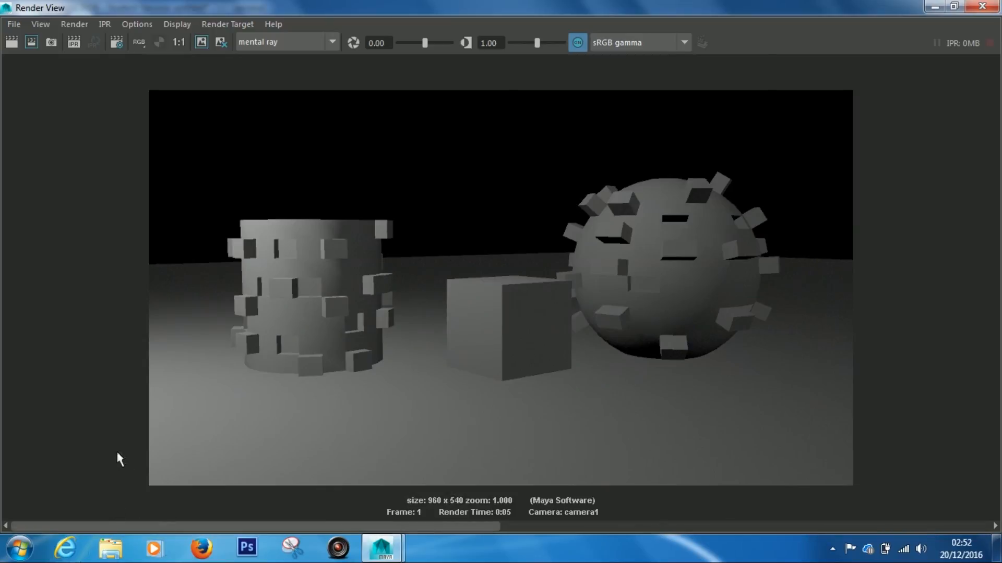
{"action": "left_click", "coordinate": [11, 43]}
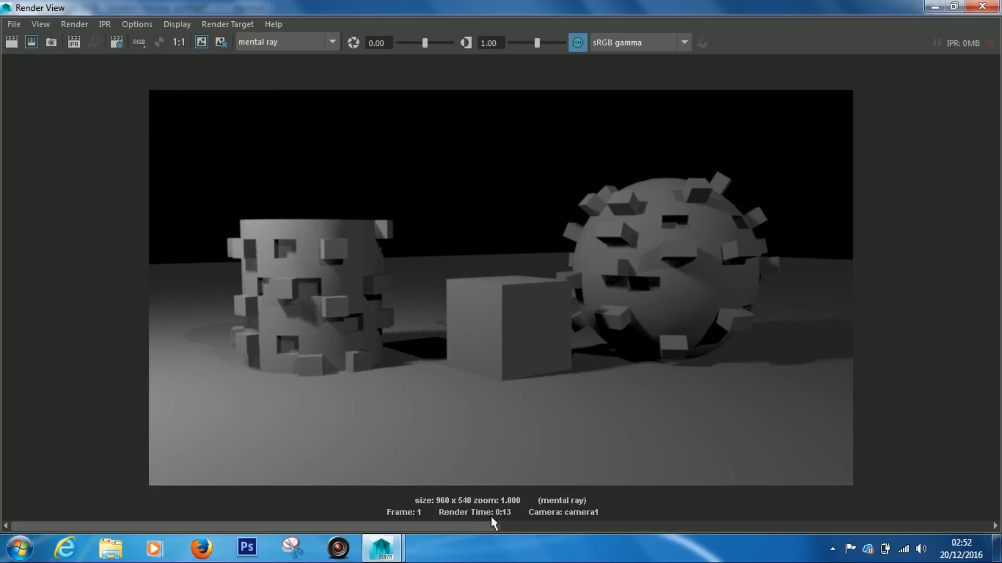
Step: Examine the mental ray render up close for shadow quality on the cylinder and around the cube
{"action": "left_click_drag", "start_coordinate": [420, 528], "coordinate": [292, 524]}
{"action": "scroll", "coordinate": [302, 315], "scroll_direction": "up", "scroll_amount": 6}
{"action": "middle_click_drag", "start_coordinate": [126, 324], "coordinate": [528, 313], "text": "alt"}
{"action": "scroll", "coordinate": [486, 313], "scroll_direction": "up", "scroll_amount": 4}
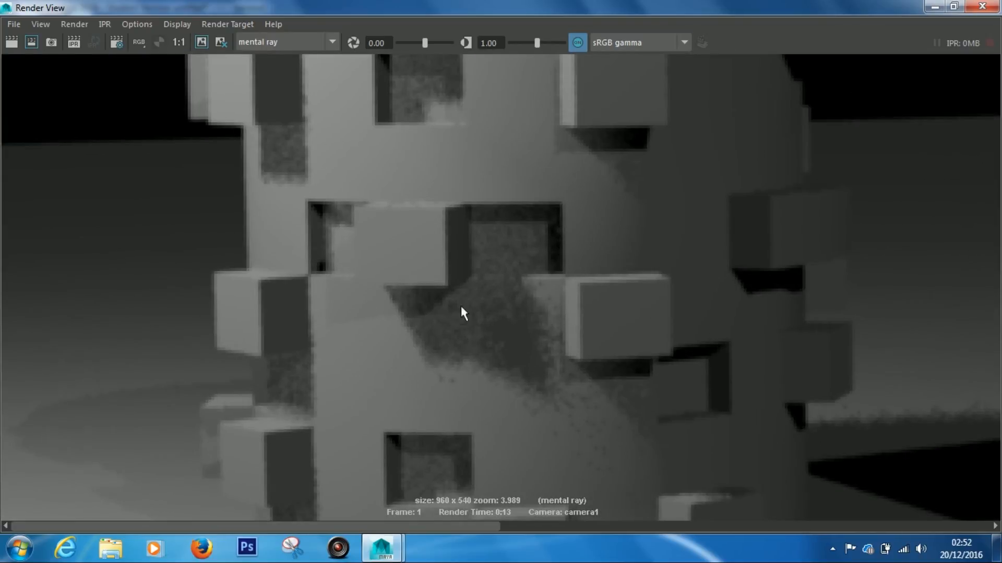
{"action": "scroll", "coordinate": [482, 316], "scroll_direction": "down", "scroll_amount": 5}
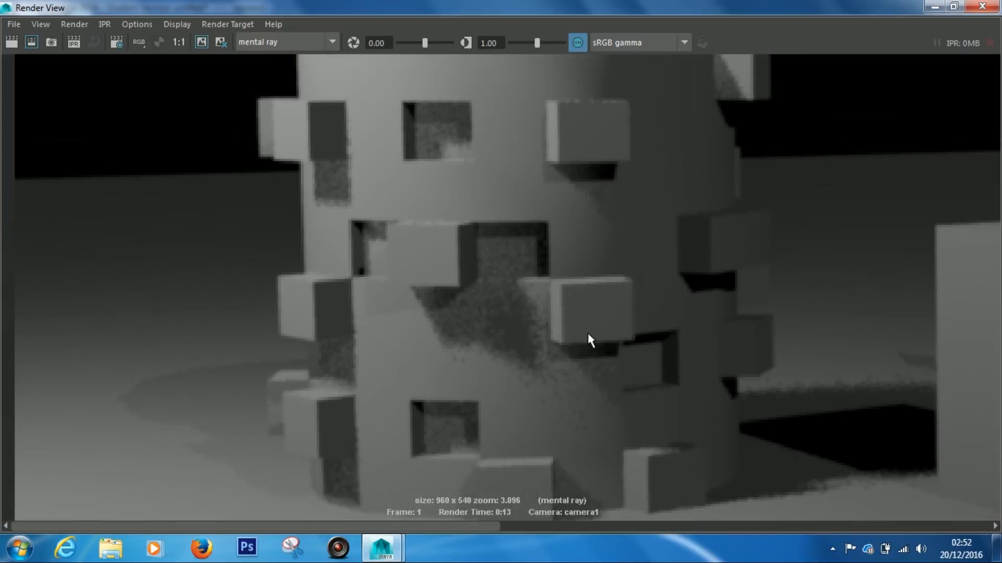
{"action": "middle_click_drag", "start_coordinate": [759, 390], "coordinate": [575, 359], "text": "alt"}
{"action": "scroll", "coordinate": [621, 345], "scroll_direction": "up", "scroll_amount": 3}
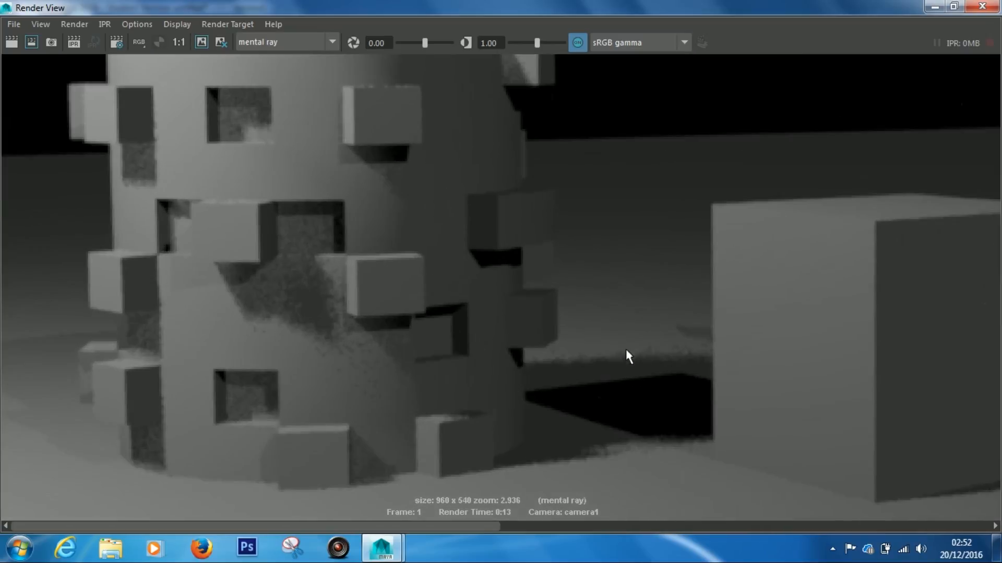
{"action": "scroll", "coordinate": [633, 359], "scroll_direction": "down", "scroll_amount": 5}
{"action": "middle_click_drag", "start_coordinate": [828, 342], "coordinate": [771, 351], "text": "alt"}
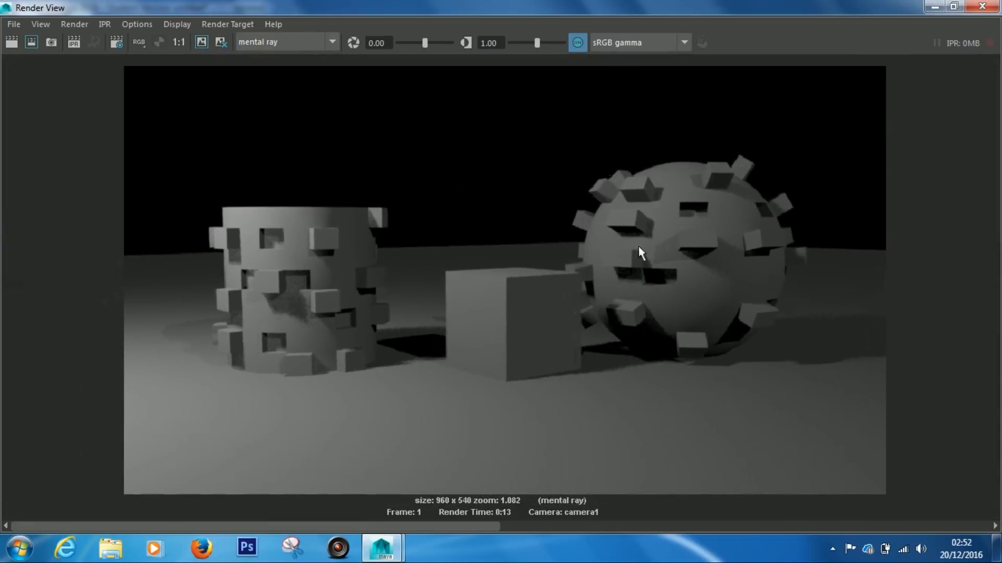
Step: Set the ray trace Shadow Rays of directionalLight3, the light beside the objects, to 13
{"action": "left_click", "coordinate": [933, 6]}
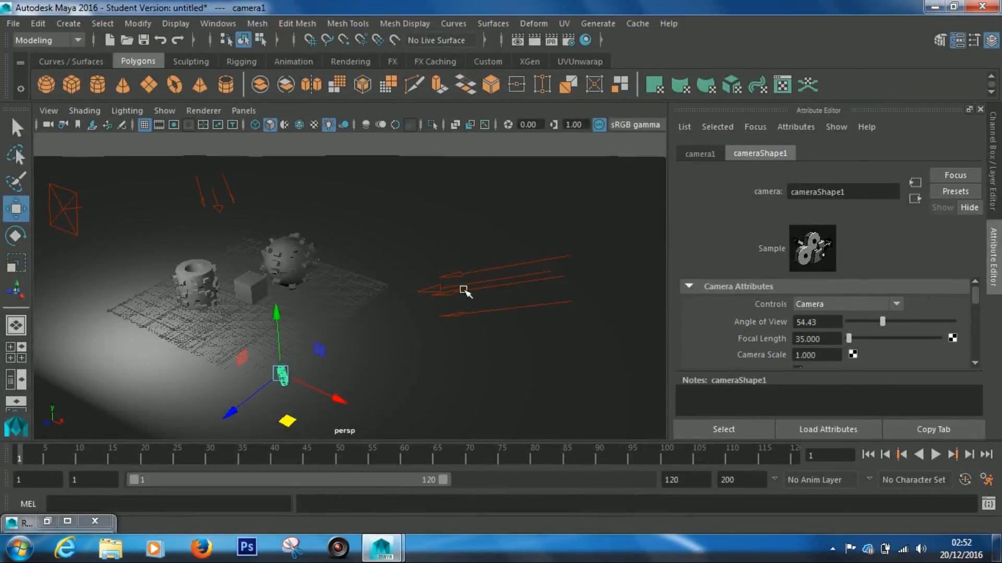
{"action": "left_click", "coordinate": [464, 291]}
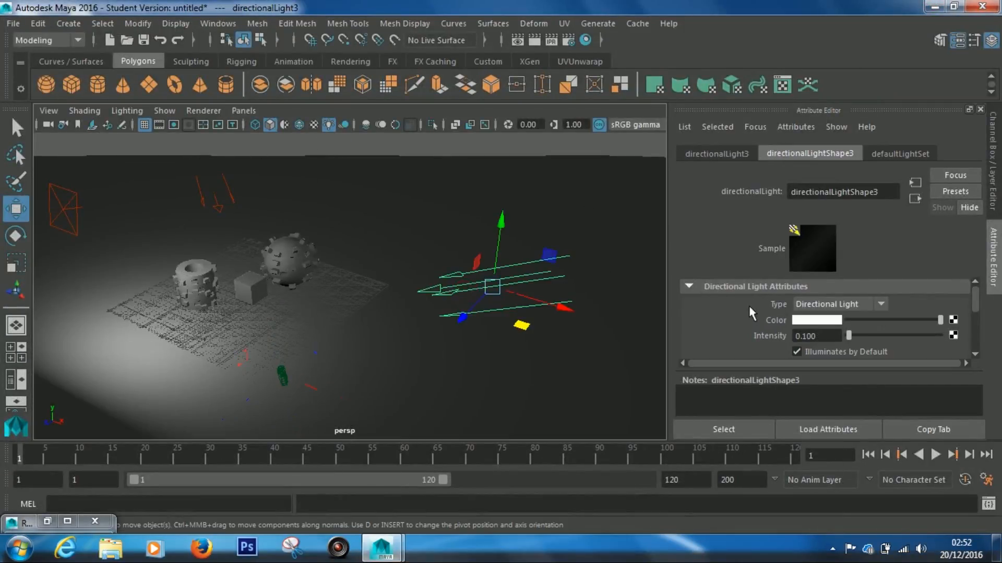
{"action": "scroll", "coordinate": [749, 307], "scroll_direction": "down", "scroll_amount": 5}
{"action": "left_click", "coordinate": [694, 296]}
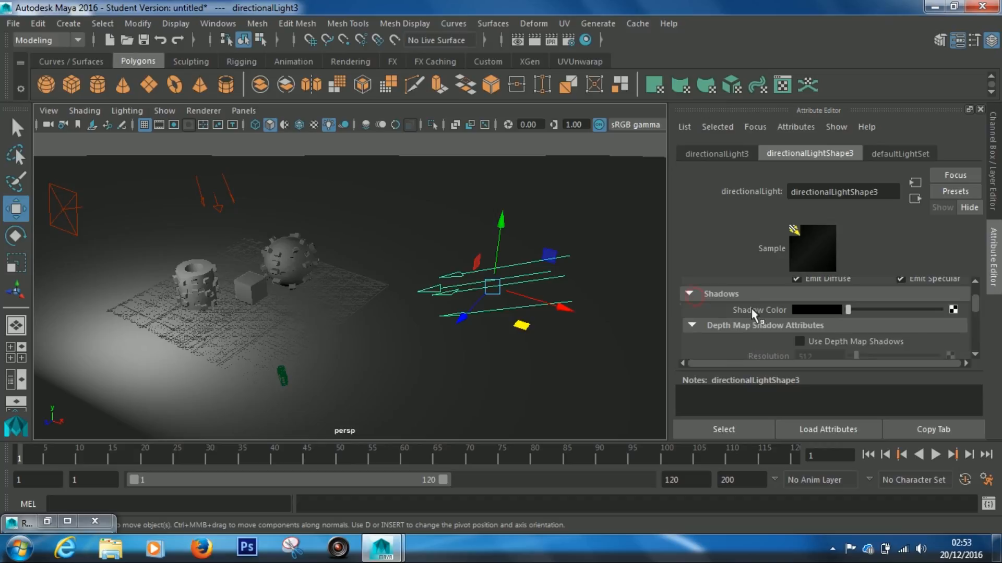
{"action": "scroll", "coordinate": [795, 323], "scroll_direction": "down", "scroll_amount": 3}
{"action": "scroll", "coordinate": [795, 321], "scroll_direction": "down", "scroll_amount": 4}
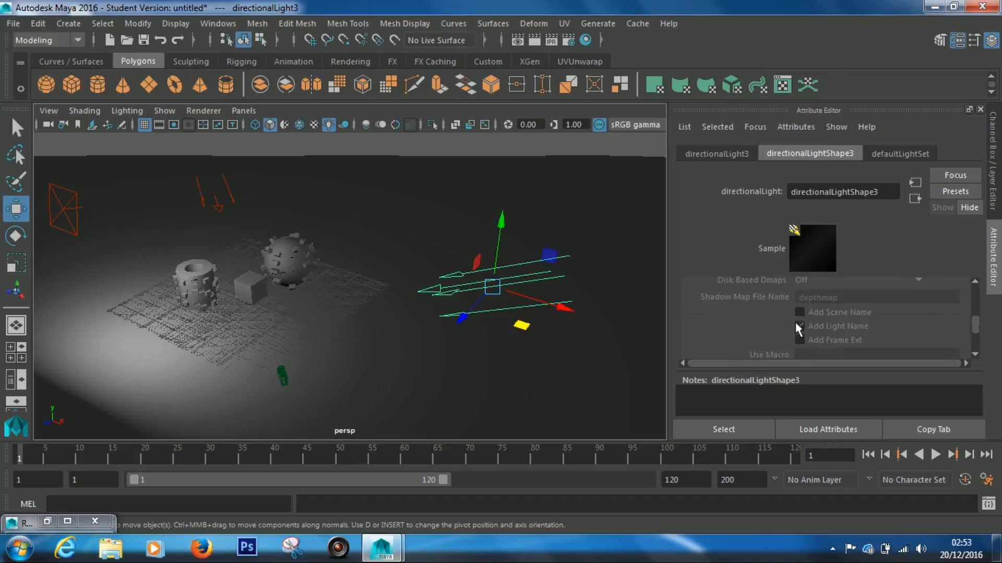
{"action": "scroll", "coordinate": [818, 340], "scroll_direction": "down", "scroll_amount": 2}
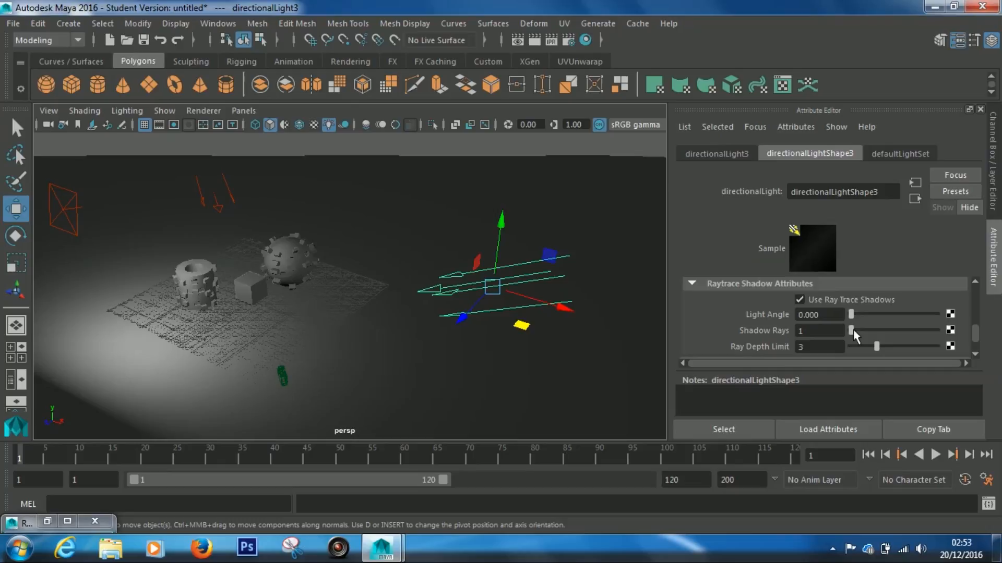
{"action": "left_click_drag", "start_coordinate": [867, 332], "coordinate": [876, 333]}
Step: Find directionalLight2 through the Outliner and set its ray trace Shadow Rays to 13
{"action": "left_click", "coordinate": [225, 186]}
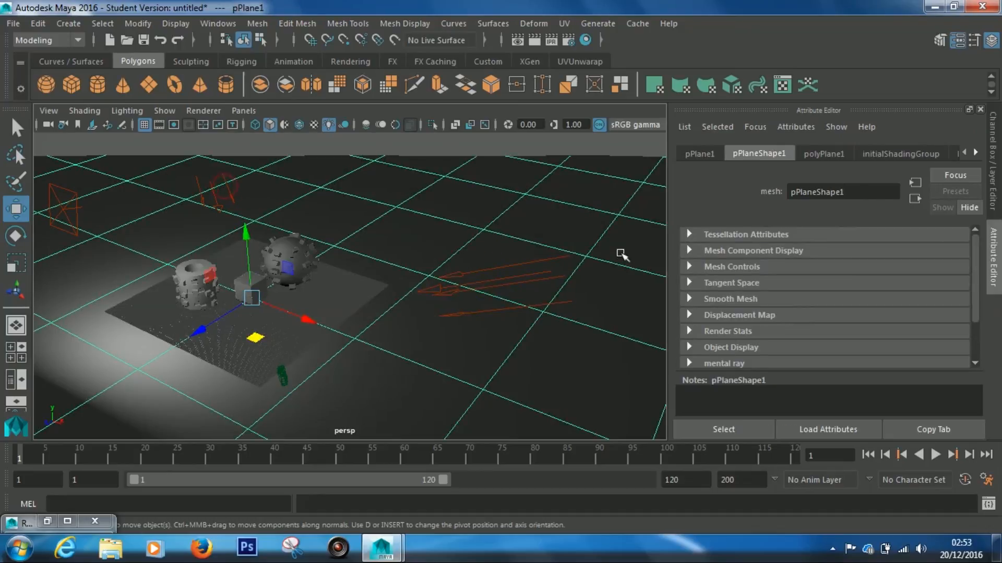
{"action": "left_click_drag", "start_coordinate": [239, 216], "coordinate": [280, 193], "text": "alt"}
{"action": "left_click", "coordinate": [217, 23]}
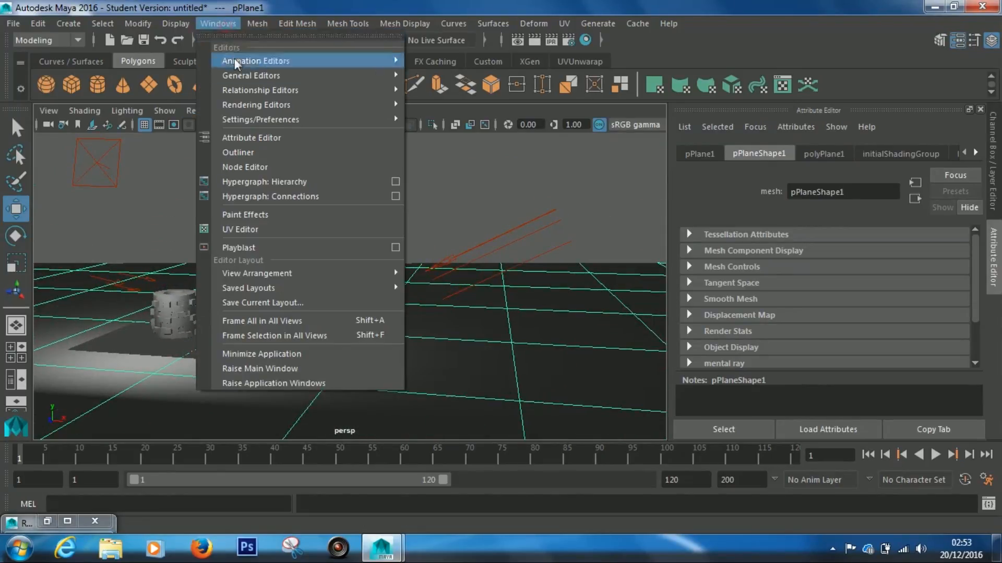
{"action": "left_click", "coordinate": [242, 150]}
{"action": "left_click_drag", "start_coordinate": [179, 90], "coordinate": [308, 84]}
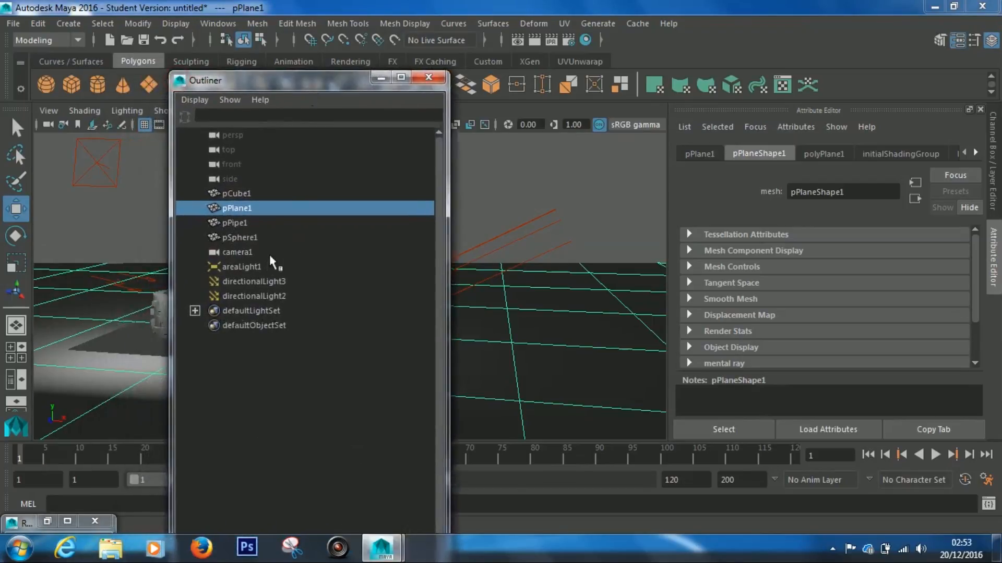
{"action": "left_click", "coordinate": [258, 281]}
{"action": "left_click", "coordinate": [249, 296]}
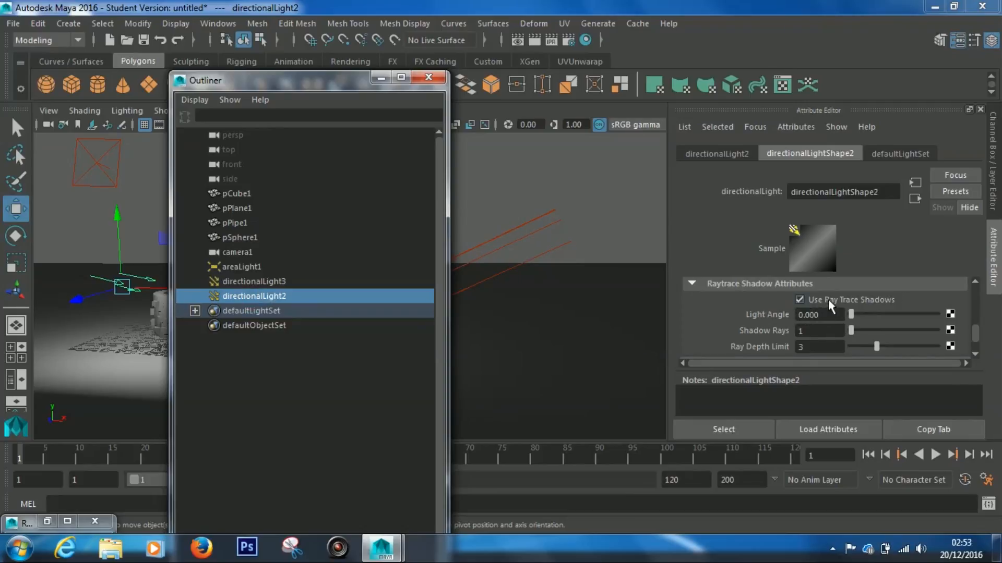
{"action": "left_click_drag", "start_coordinate": [855, 334], "coordinate": [878, 335]}
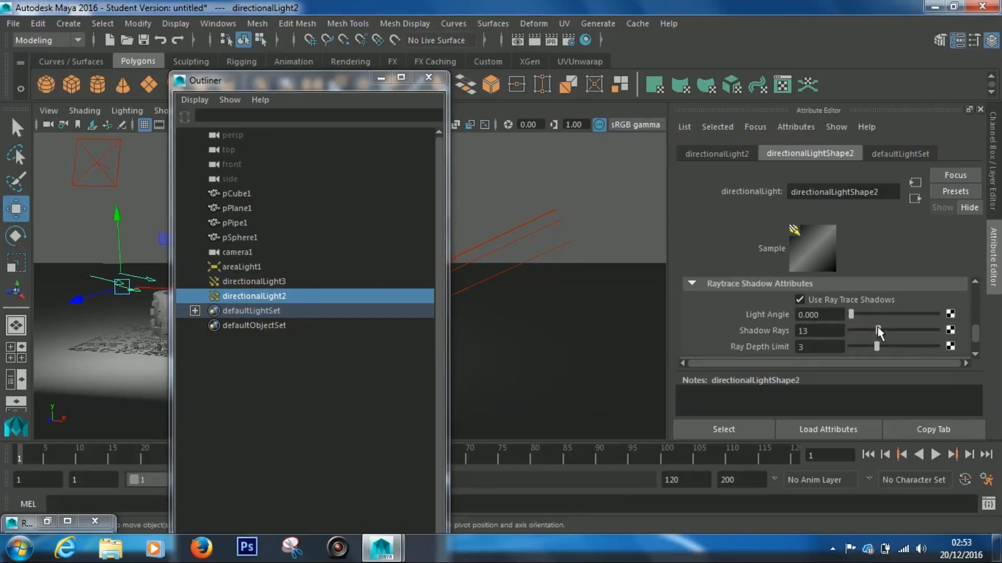
Step: Set the ray trace Shadow Rays of areaLight1 to 13
{"action": "left_click", "coordinate": [119, 165]}
{"action": "left_click", "coordinate": [381, 79]}
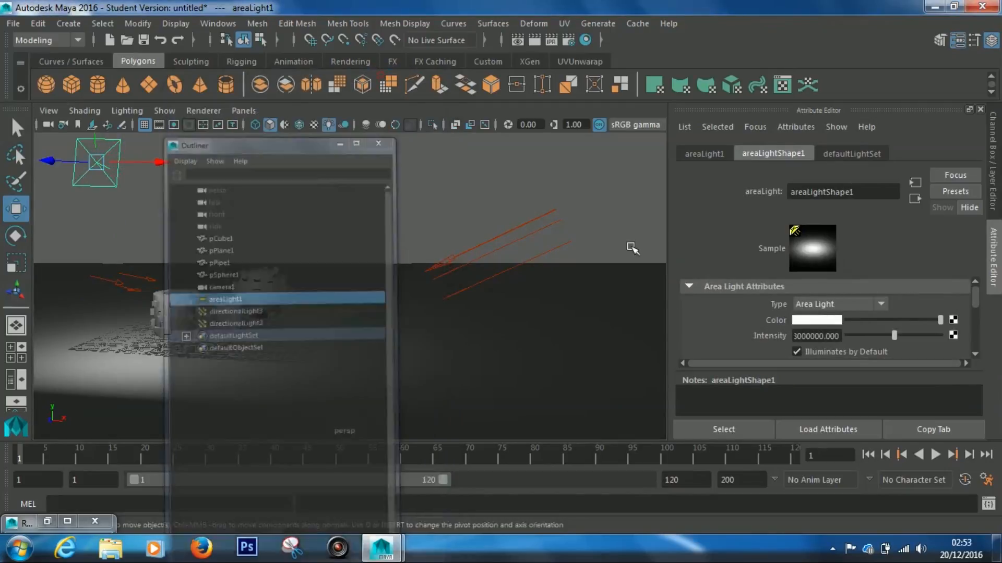
{"action": "scroll", "coordinate": [833, 330], "scroll_direction": "down", "scroll_amount": 5}
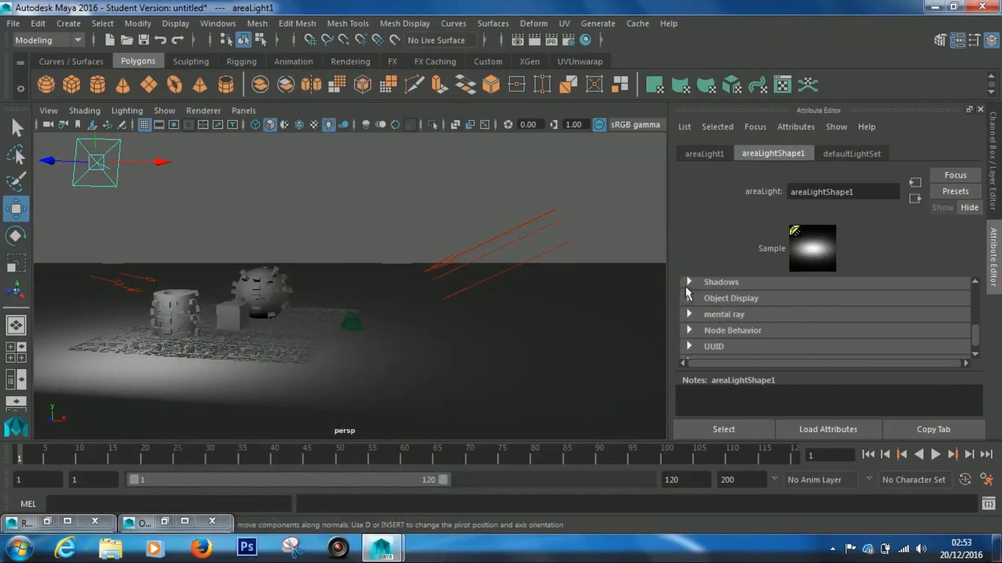
{"action": "left_click", "coordinate": [689, 282]}
{"action": "scroll", "coordinate": [809, 329], "scroll_direction": "down", "scroll_amount": 4}
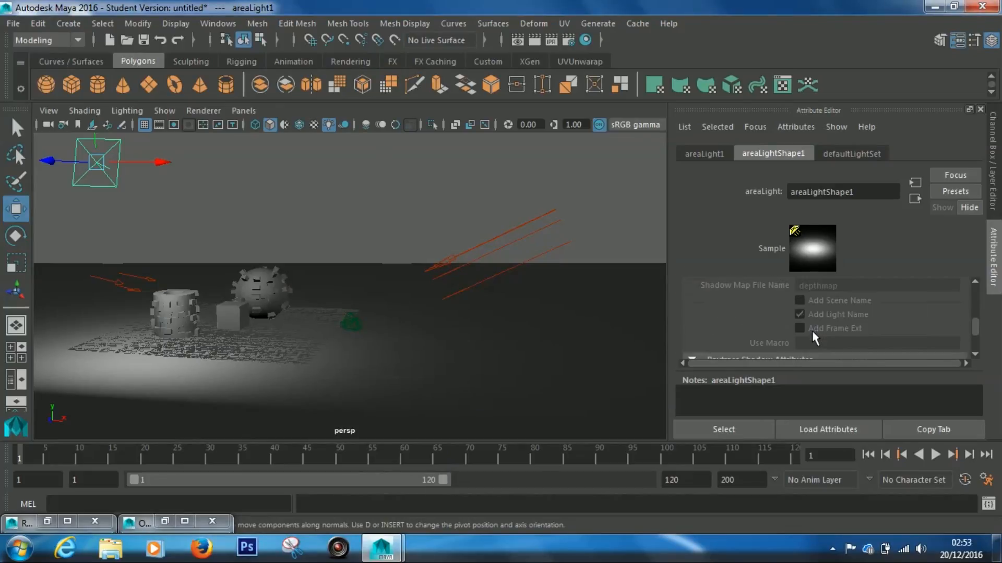
{"action": "scroll", "coordinate": [812, 330], "scroll_direction": "down", "scroll_amount": 2}
{"action": "scroll", "coordinate": [832, 334], "scroll_direction": "down", "scroll_amount": 2}
{"action": "left_click_drag", "start_coordinate": [852, 303], "coordinate": [877, 304]}
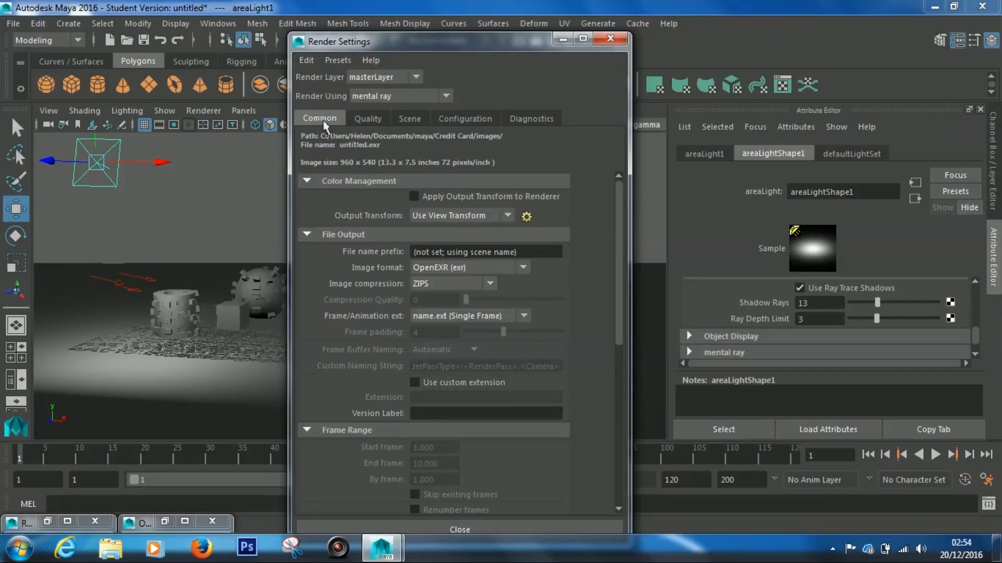
Step: Raise Shadows to 5 in the Legacy Options of the mental ray quality settings
{"action": "left_click", "coordinate": [368, 118]}
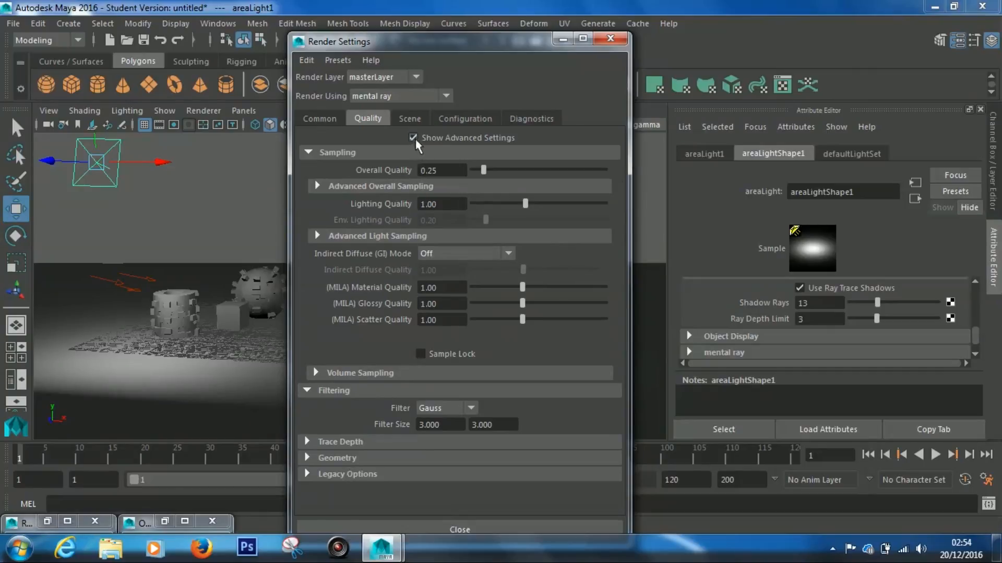
{"action": "left_click", "coordinate": [313, 473]}
{"action": "scroll", "coordinate": [376, 451], "scroll_direction": "down", "scroll_amount": 5}
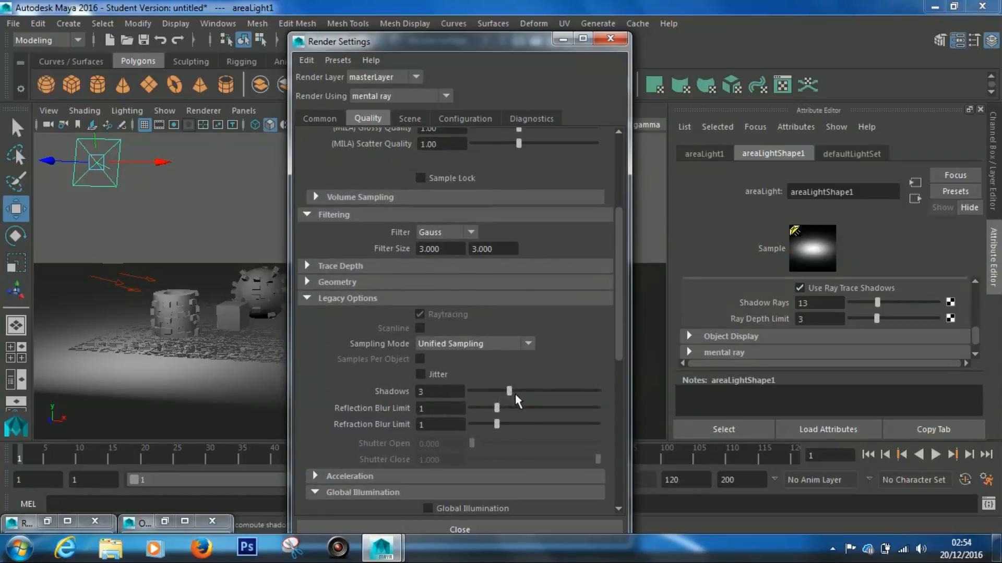
{"action": "left_click_drag", "start_coordinate": [509, 391], "coordinate": [532, 390]}
{"action": "scroll", "coordinate": [515, 401], "scroll_direction": "down", "scroll_amount": 3}
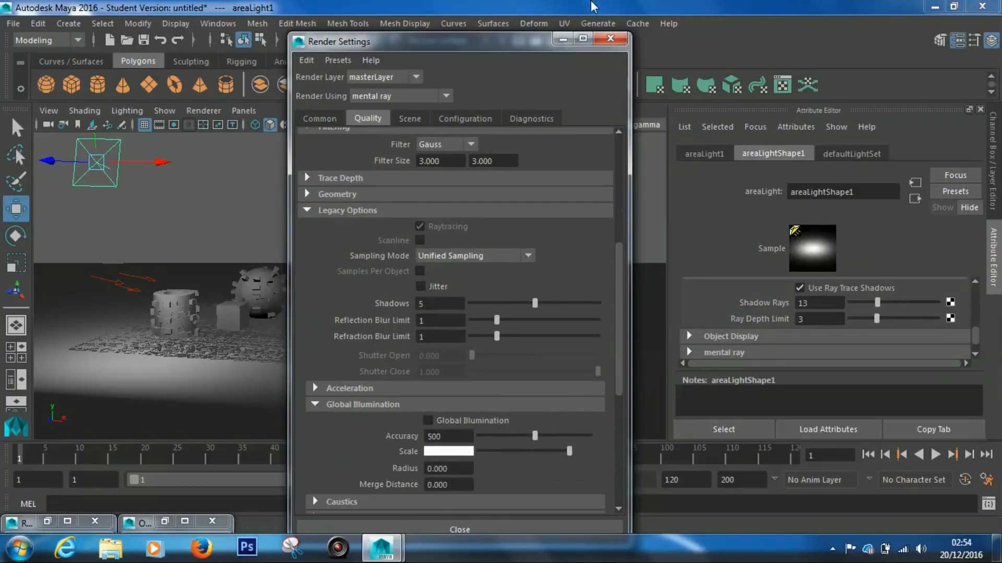
{"action": "left_click", "coordinate": [563, 38]}
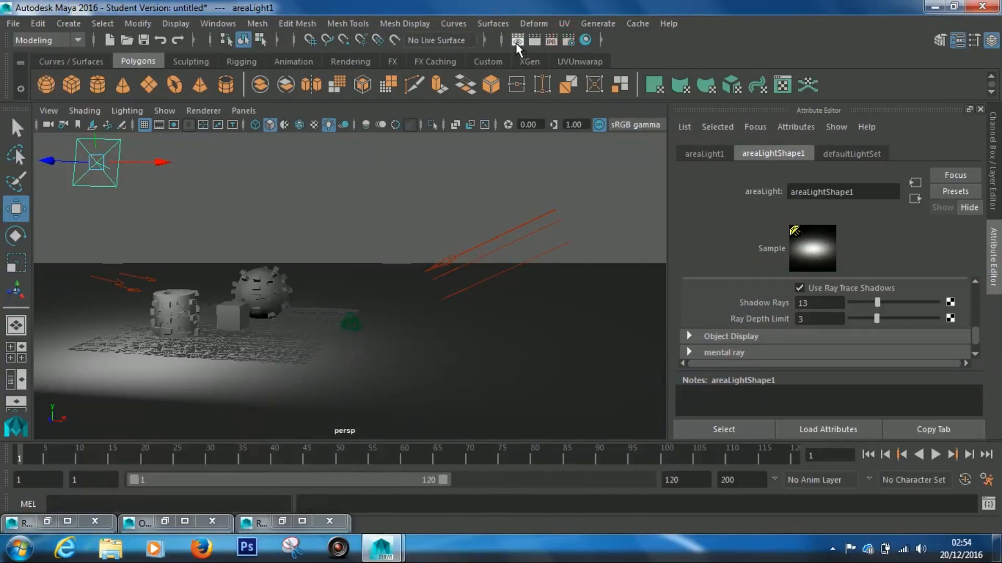
Step: Render the camera1 view again with the previous image kept, and compare the shadows on the cylinder up close
{"action": "left_click", "coordinate": [516, 40]}
{"action": "double_click", "coordinate": [421, 184]}
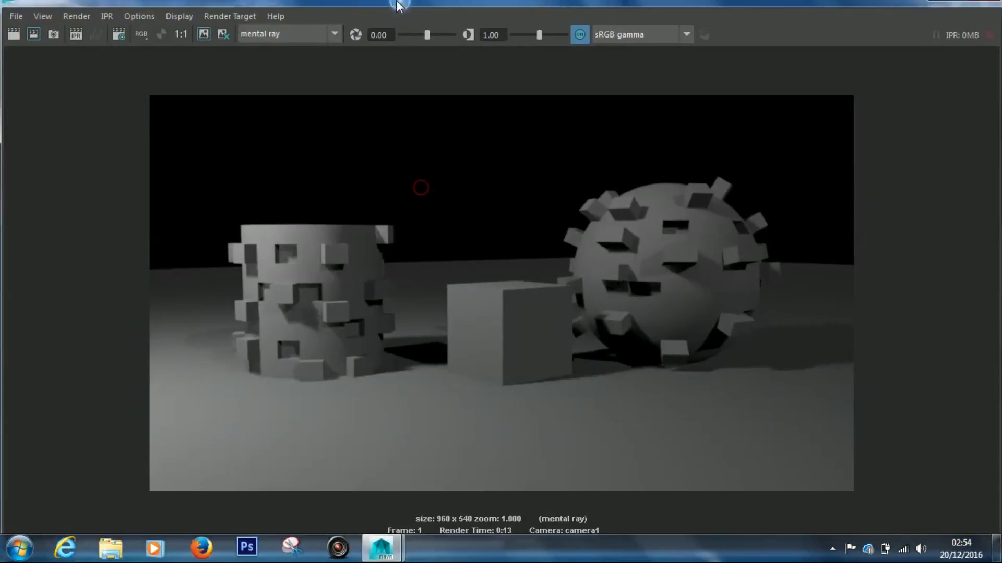
{"action": "left_click", "coordinate": [200, 41]}
{"action": "left_click_drag", "start_coordinate": [159, 524], "coordinate": [253, 504]}
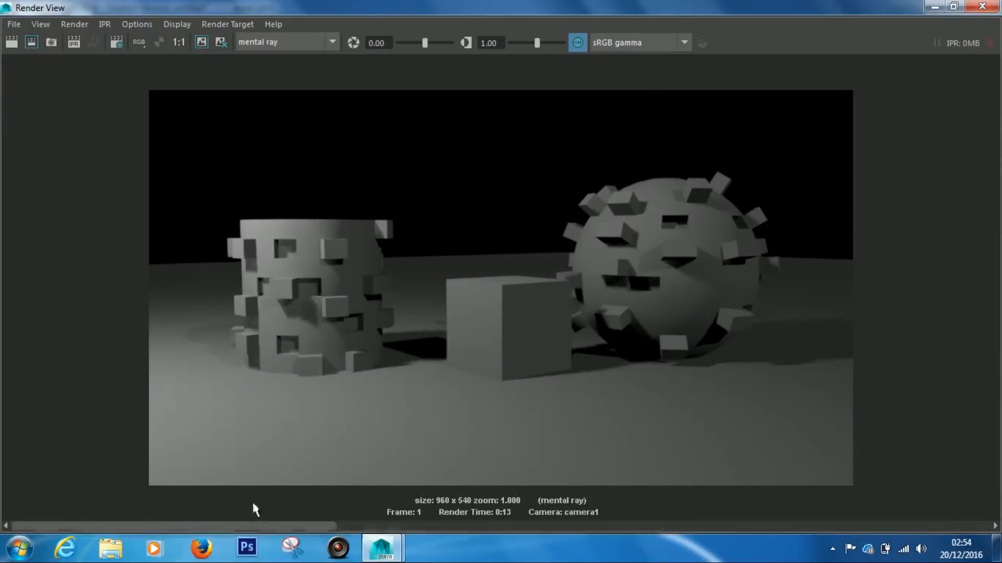
{"action": "left_click", "coordinate": [11, 43]}
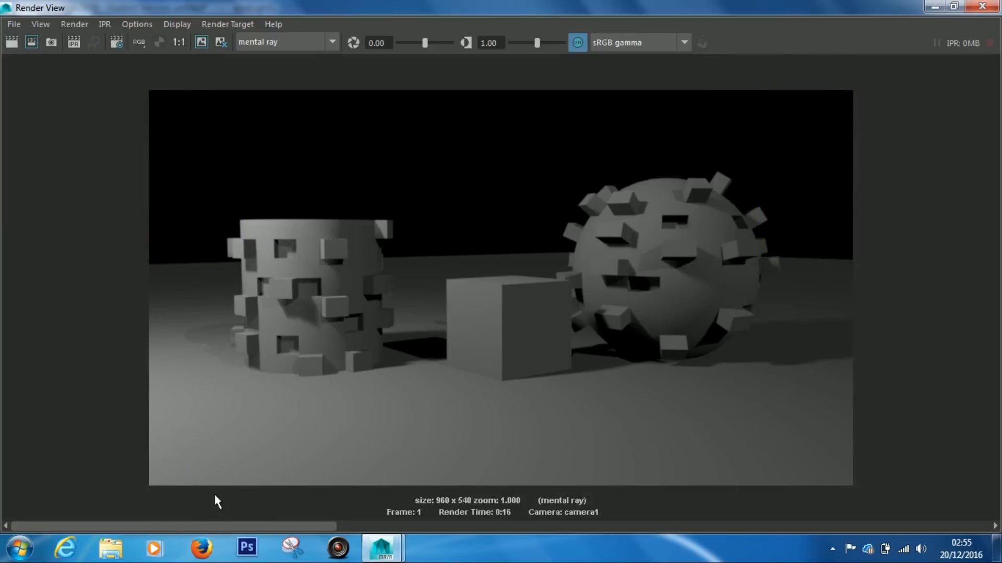
{"action": "left_click_drag", "start_coordinate": [220, 524], "coordinate": [116, 519]}
{"action": "scroll", "coordinate": [286, 306], "scroll_direction": "up", "scroll_amount": 10}
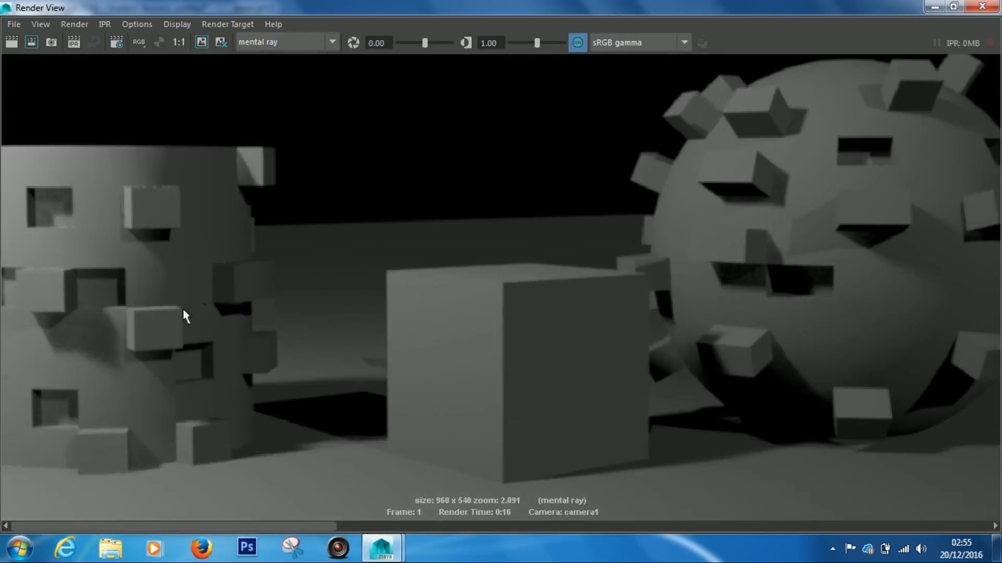
{"action": "scroll", "coordinate": [364, 284], "scroll_direction": "up", "scroll_amount": 3}
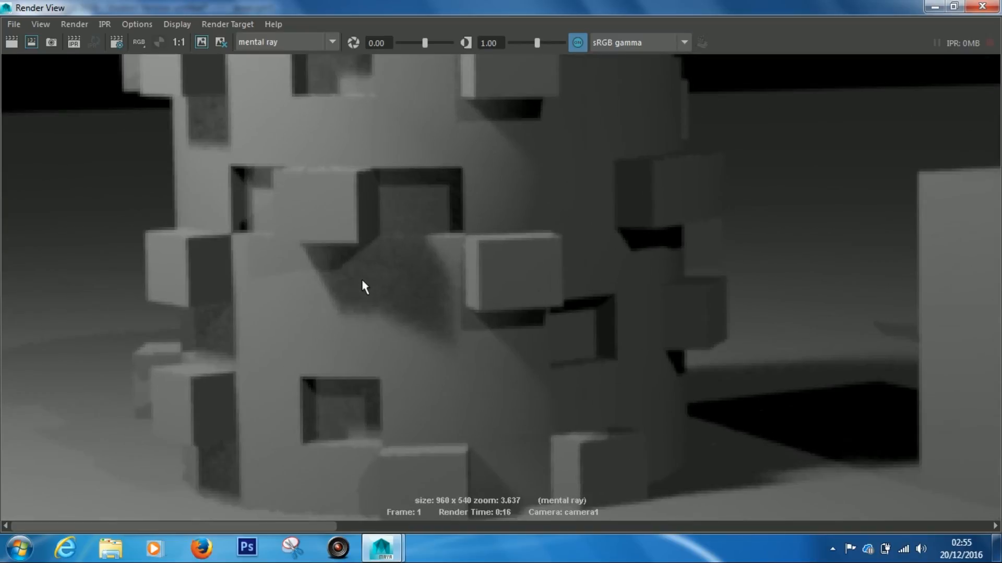
{"action": "left_click_drag", "start_coordinate": [213, 523], "coordinate": [260, 509]}
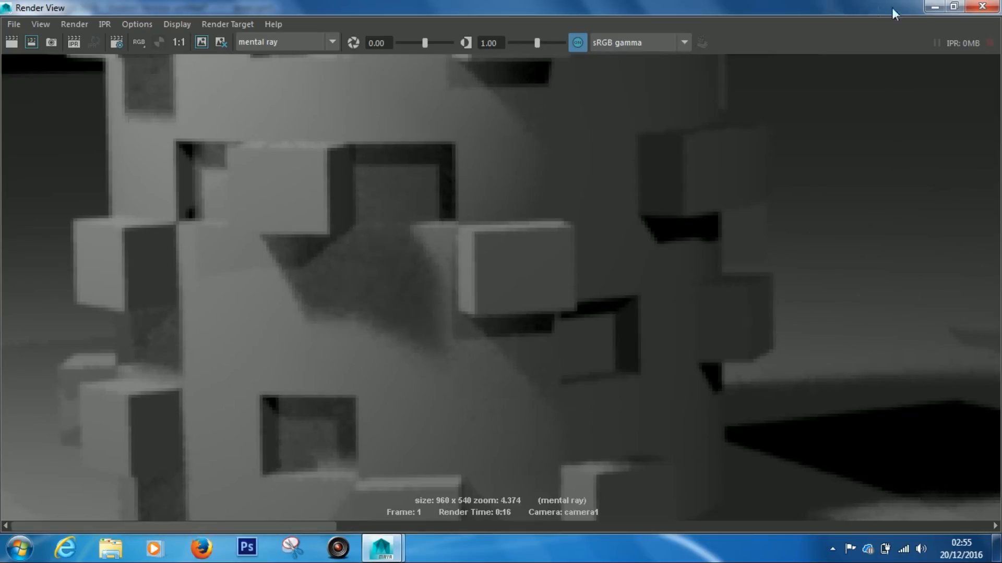
Step: Increase the ray trace Shadow Rays of directionalLight3 and areaLight1 further
{"action": "left_click", "coordinate": [934, 6]}
{"action": "left_click", "coordinate": [483, 243]}
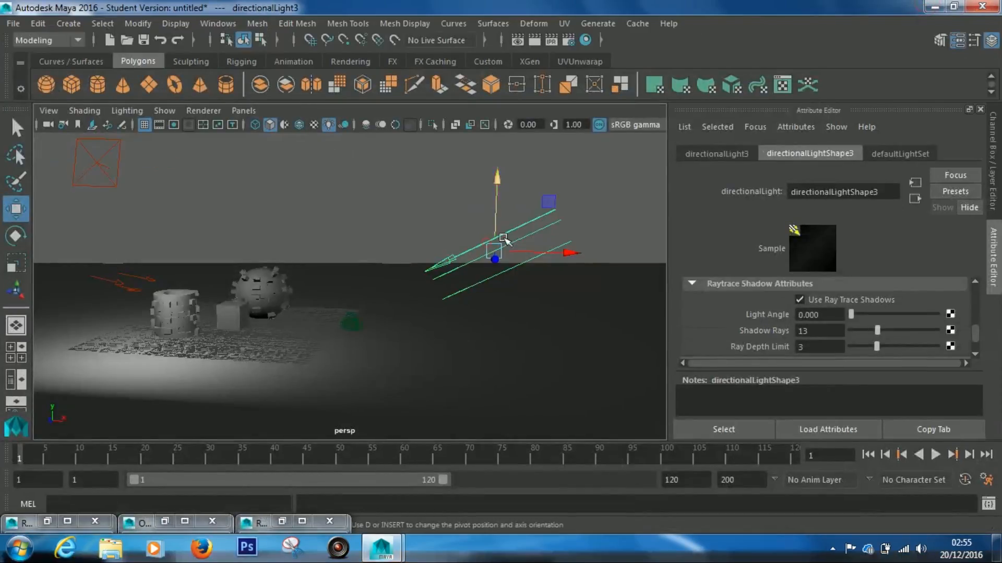
{"action": "left_click_drag", "start_coordinate": [875, 331], "coordinate": [897, 330]}
{"action": "left_click", "coordinate": [118, 165]}
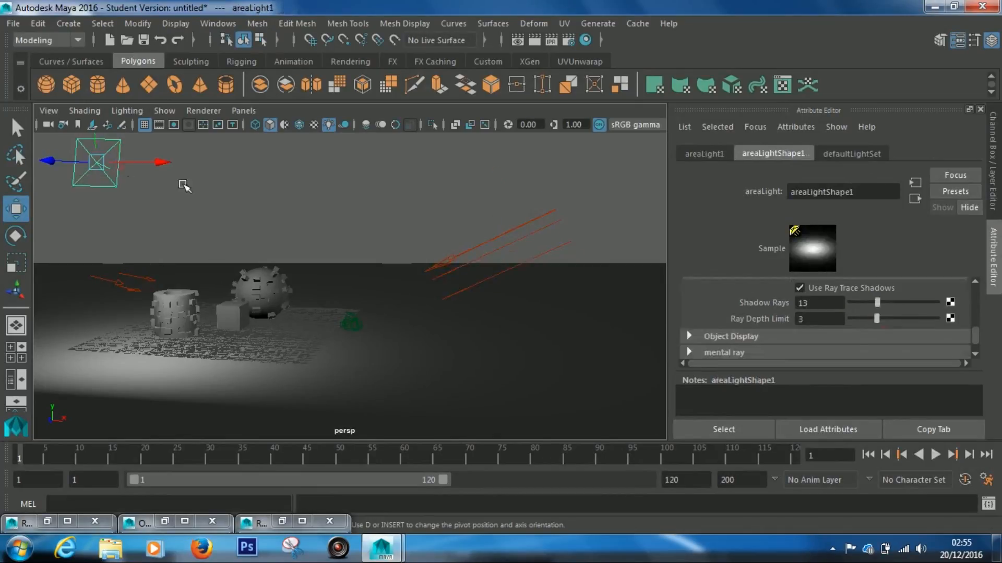
{"action": "left_click_drag", "start_coordinate": [877, 303], "coordinate": [911, 302]}
Step: Set the ray trace Shadow Rays of directionalLight2 to 29
{"action": "left_click_drag", "start_coordinate": [161, 250], "coordinate": [157, 270], "text": "alt"}
{"action": "left_click", "coordinate": [107, 301]}
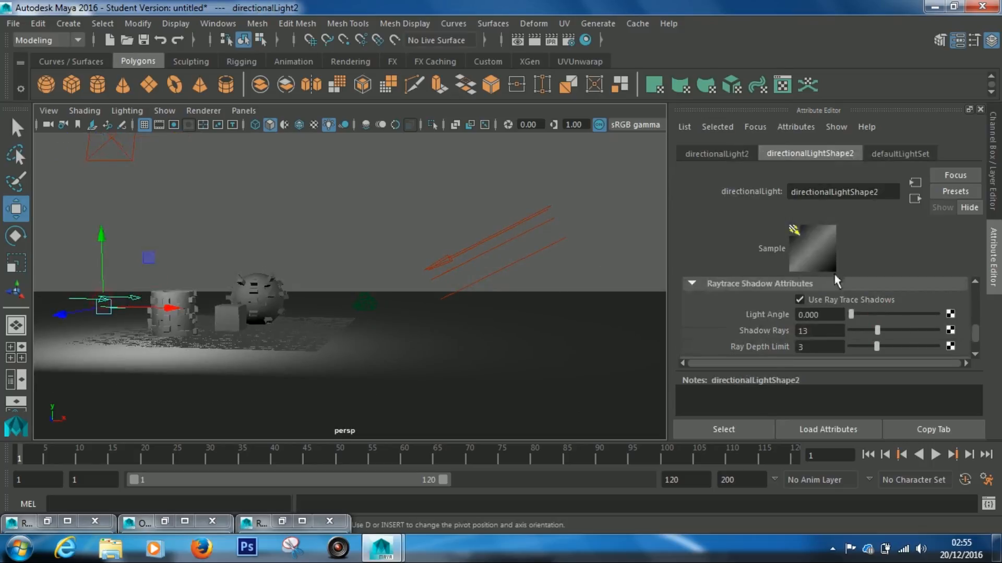
{"action": "left_click_drag", "start_coordinate": [878, 330], "coordinate": [912, 330]}
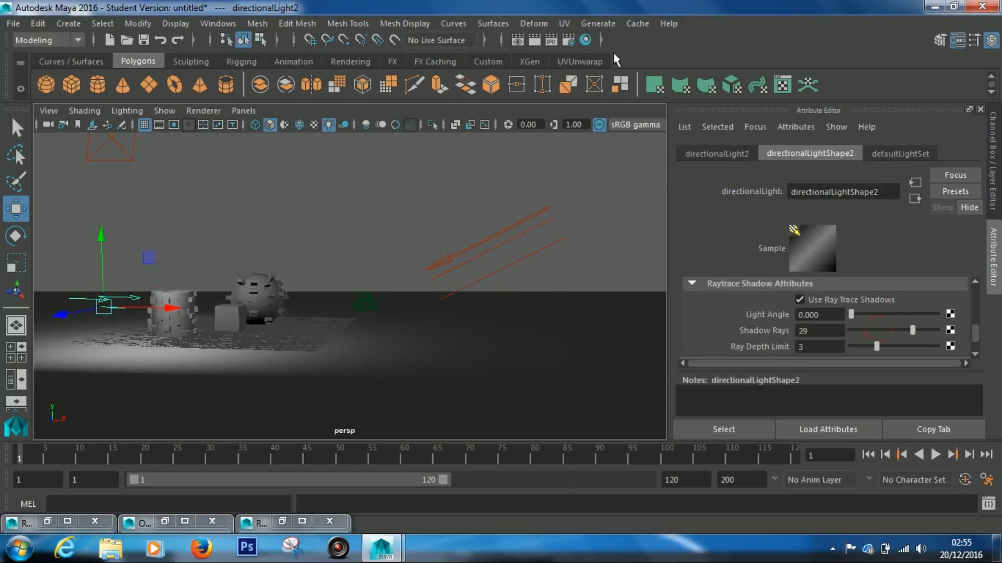
Step: Keep the current image in the Render View and render the camera1 view with the increased shadow rays
{"action": "left_click", "coordinate": [520, 40]}
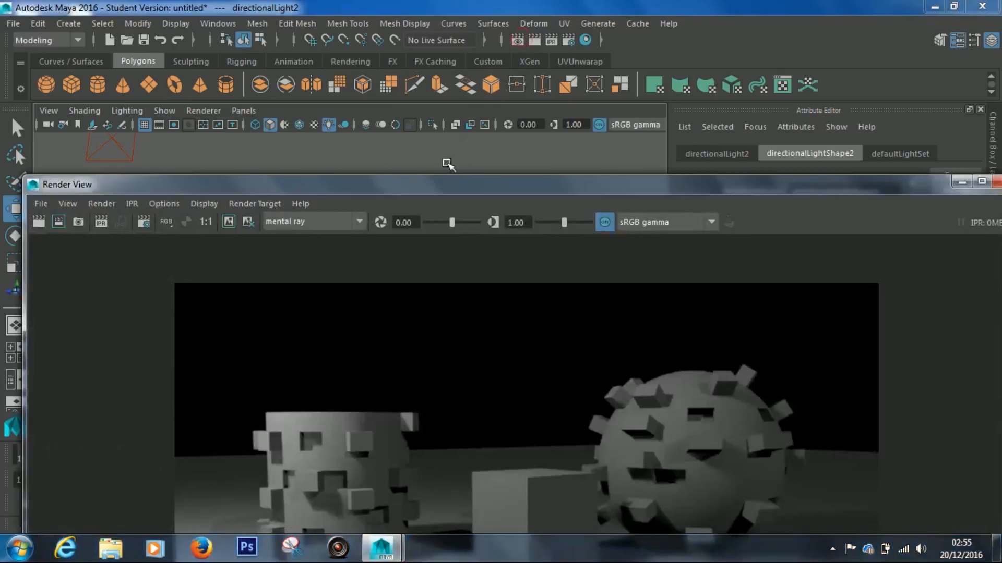
{"action": "left_click_drag", "start_coordinate": [381, 183], "coordinate": [371, 1]}
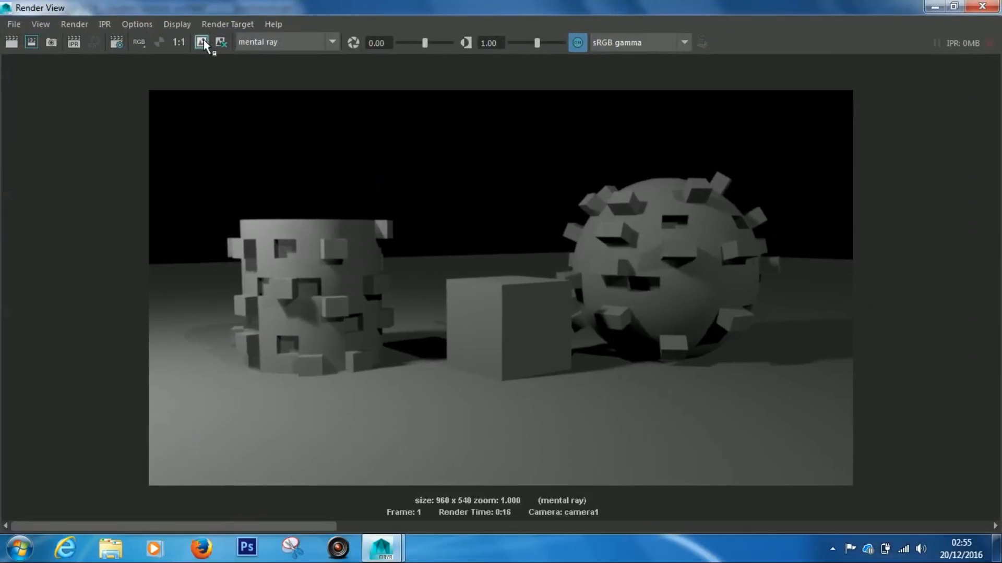
{"action": "left_click", "coordinate": [11, 43]}
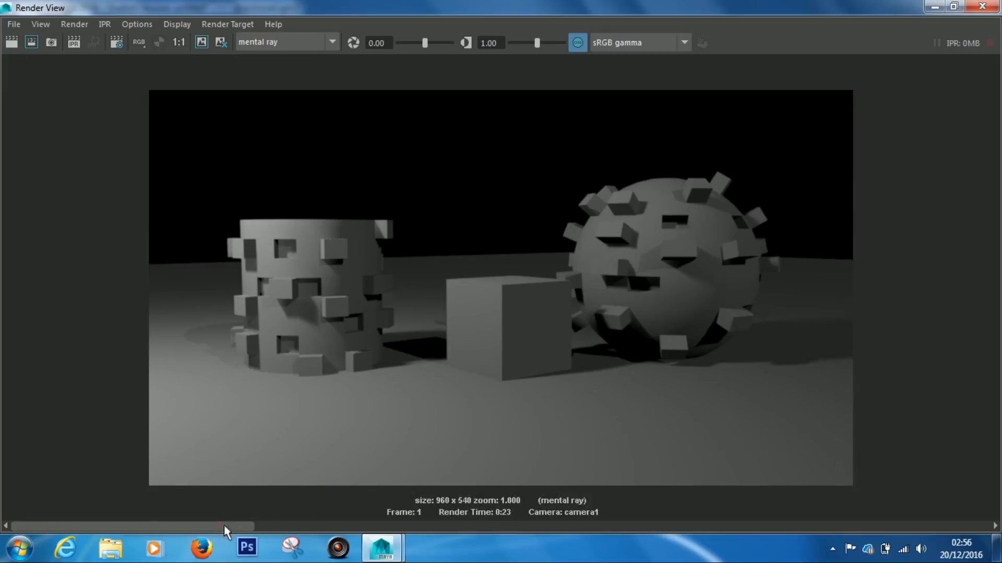
Step: Compare the kept mental ray renders with the newest one, examining shadow grain on the cylinder up close
{"action": "left_click_drag", "start_coordinate": [327, 524], "coordinate": [631, 508]}
{"action": "scroll", "coordinate": [298, 328], "scroll_direction": "up", "scroll_amount": 2}
{"action": "scroll", "coordinate": [297, 322], "scroll_direction": "up", "scroll_amount": 5}
{"action": "middle_click_drag", "start_coordinate": [145, 321], "coordinate": [422, 314], "text": "alt"}
{"action": "scroll", "coordinate": [266, 349], "scroll_direction": "up", "scroll_amount": 1}
{"action": "middle_click_drag", "start_coordinate": [298, 323], "coordinate": [311, 305], "text": "alt"}
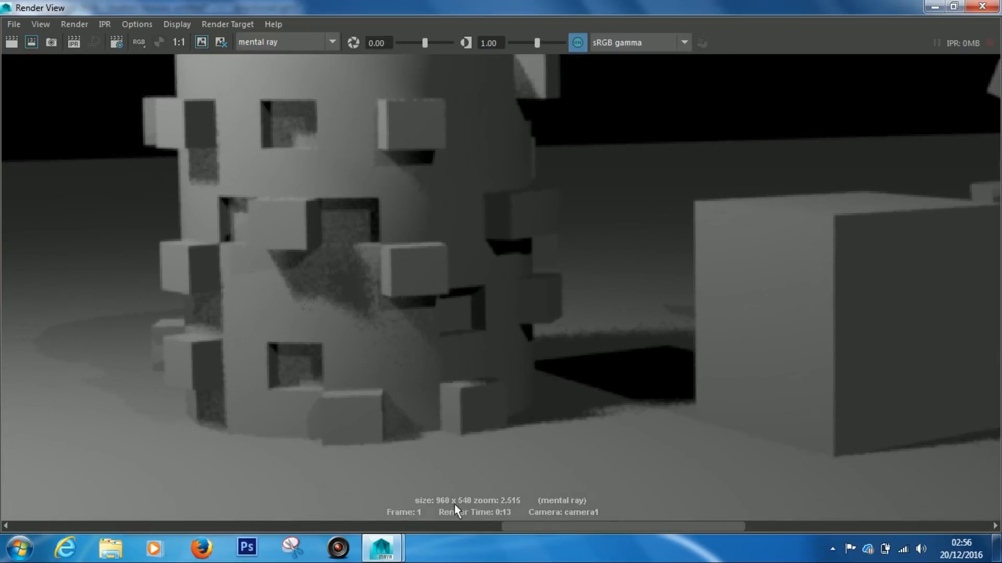
{"action": "left_click_drag", "start_coordinate": [525, 528], "coordinate": [367, 534]}
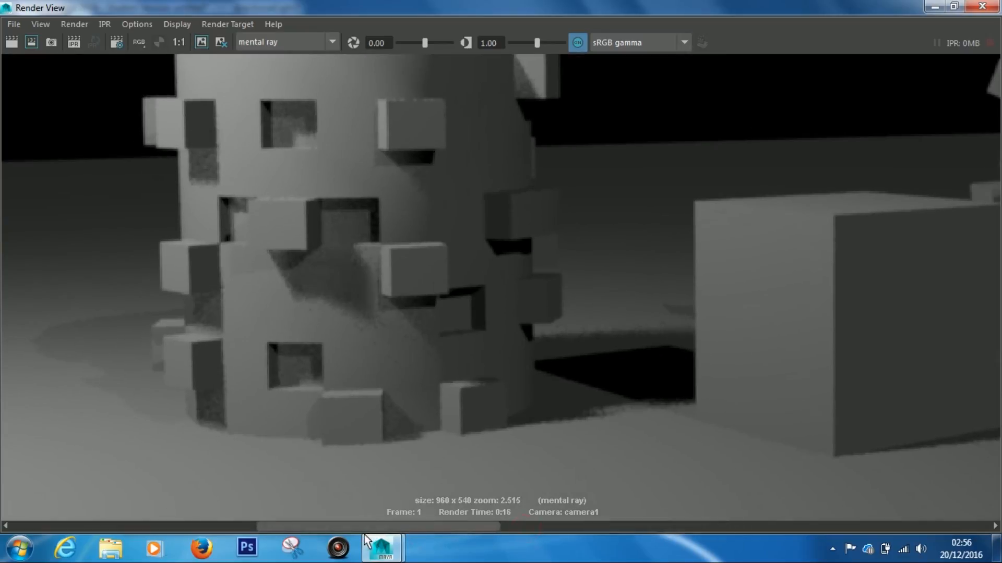
{"action": "left_click", "coordinate": [77, 527]}
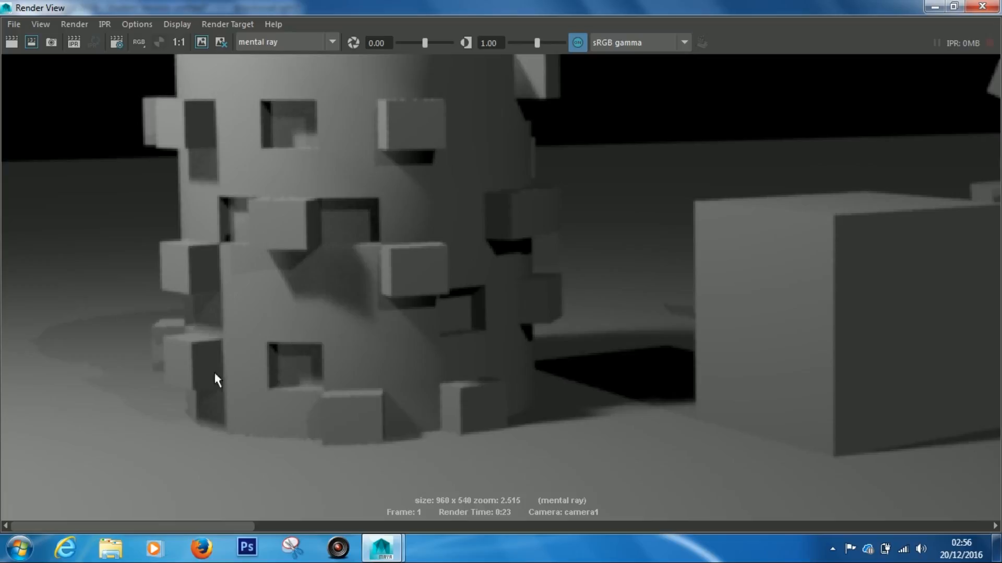
{"action": "middle_click_drag", "start_coordinate": [226, 285], "coordinate": [338, 313], "text": "alt"}
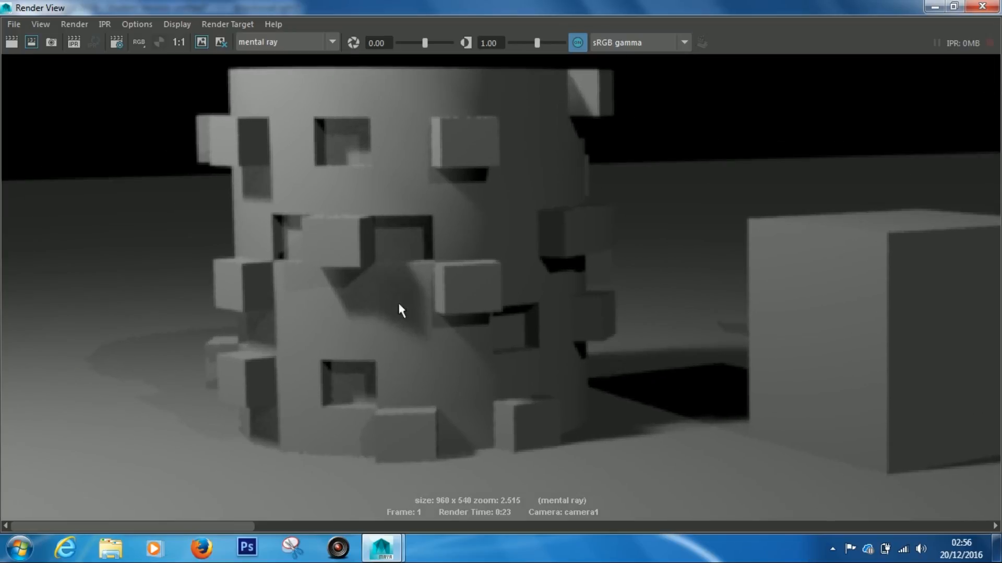
Step: Examine the cylinder's shadow edges in the two most recent mental ray renders, flipping between the kept images
{"action": "scroll", "coordinate": [394, 310], "scroll_direction": "up", "scroll_amount": 3}
{"action": "scroll", "coordinate": [375, 361], "scroll_direction": "down", "scroll_amount": 2}
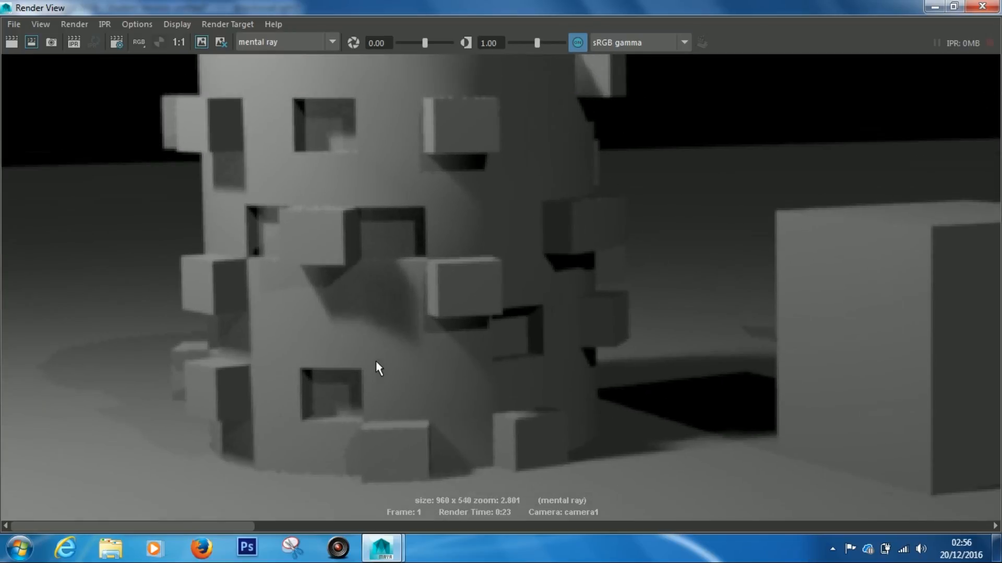
{"action": "mouse_move", "coordinate": [634, 374]}
{"action": "middle_mouse_down", "text": "alt"}
{"action": "mouse_move", "coordinate": [568, 383]}
{"action": "mouse_move", "coordinate": [646, 361]}
{"action": "middle_mouse_up", "text": "alt"}
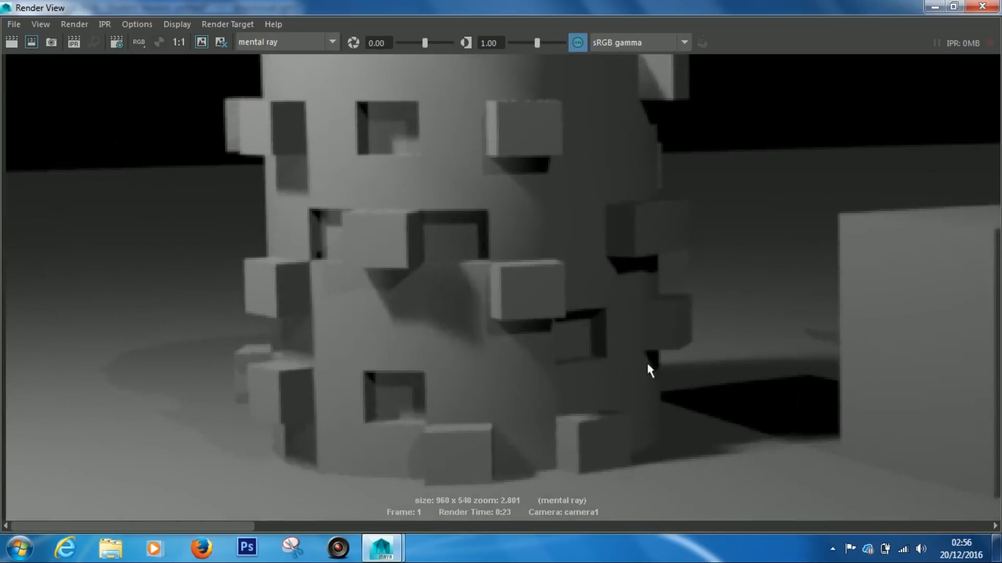
{"action": "scroll", "coordinate": [421, 336], "scroll_direction": "up", "scroll_amount": 5}
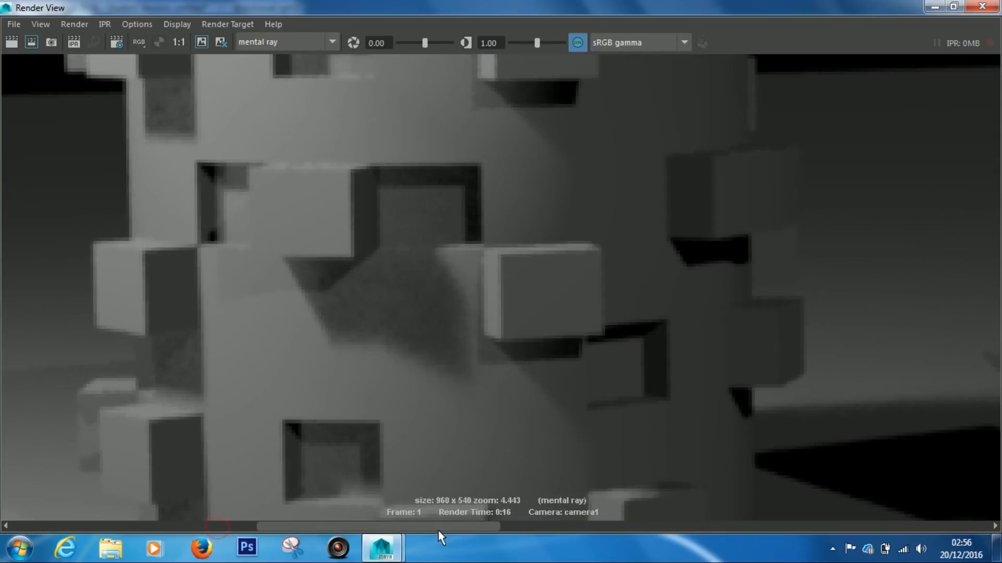
{"action": "left_click_drag", "start_coordinate": [706, 518], "coordinate": [181, 521]}
{"action": "scroll", "coordinate": [620, 355], "scroll_direction": "down", "scroll_amount": 15}
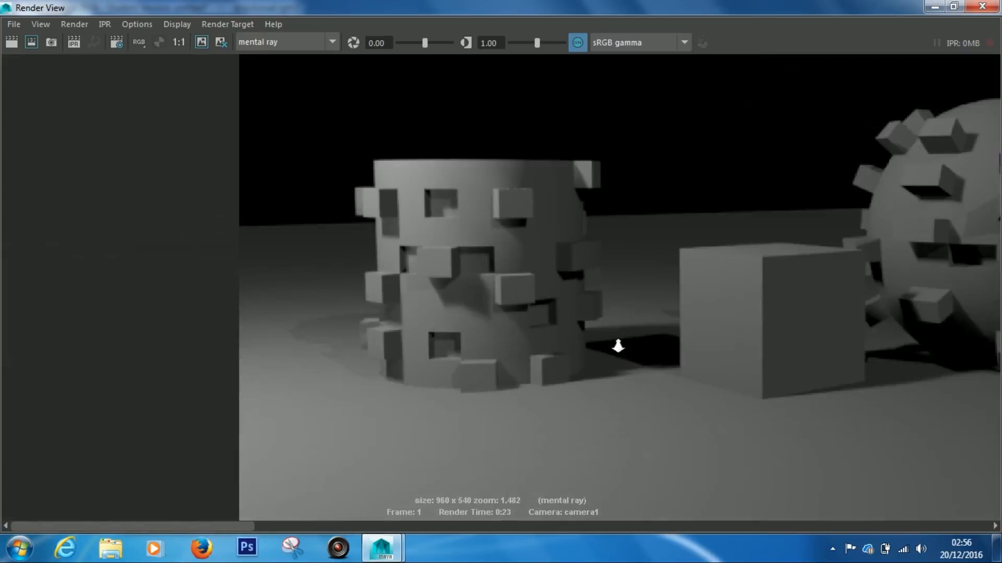
{"action": "middle_click_drag", "start_coordinate": [756, 328], "coordinate": [621, 306], "text": "alt"}
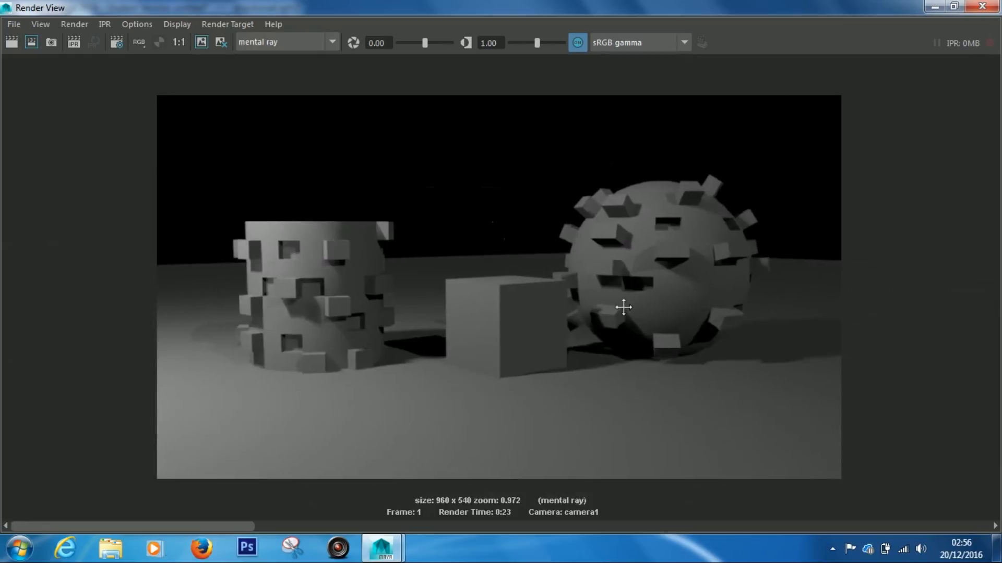
Step: Increase the ray trace Shadow Rays of the currently selected light and set those of directionalLight3 to 33
{"action": "left_click", "coordinate": [934, 6]}
{"action": "left_click_drag", "start_coordinate": [914, 331], "coordinate": [935, 330]}
{"action": "left_click", "coordinate": [458, 256]}
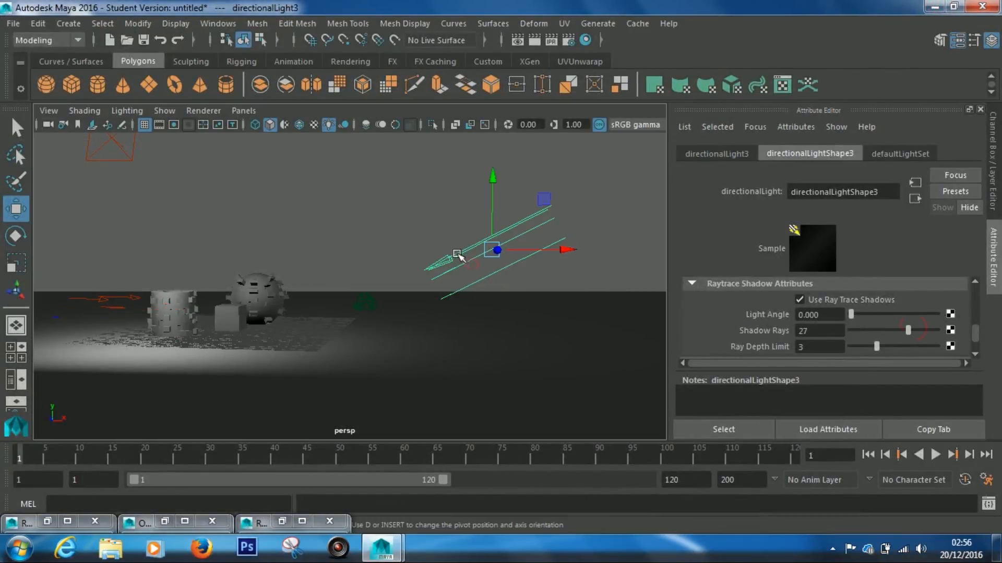
{"action": "left_click", "coordinate": [914, 332]}
{"action": "left_click_drag", "start_coordinate": [915, 332], "coordinate": [921, 331]}
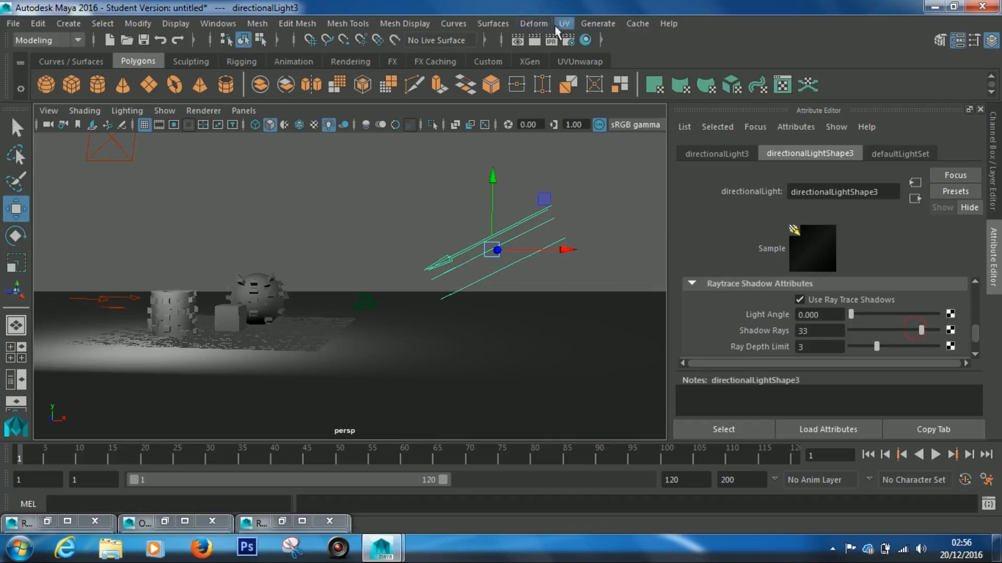
Step: Turn on Global Illumination in the mental ray Quality render settings, leaving its accuracy at 500
{"action": "left_click", "coordinate": [568, 41]}
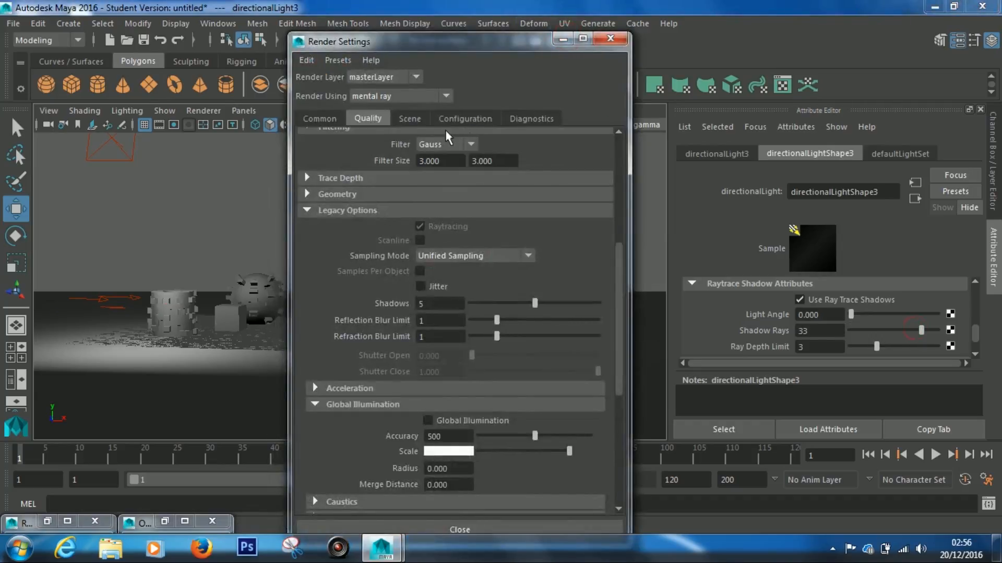
{"action": "scroll", "coordinate": [454, 258], "scroll_direction": "up", "scroll_amount": 5}
{"action": "scroll", "coordinate": [453, 258], "scroll_direction": "down", "scroll_amount": 10}
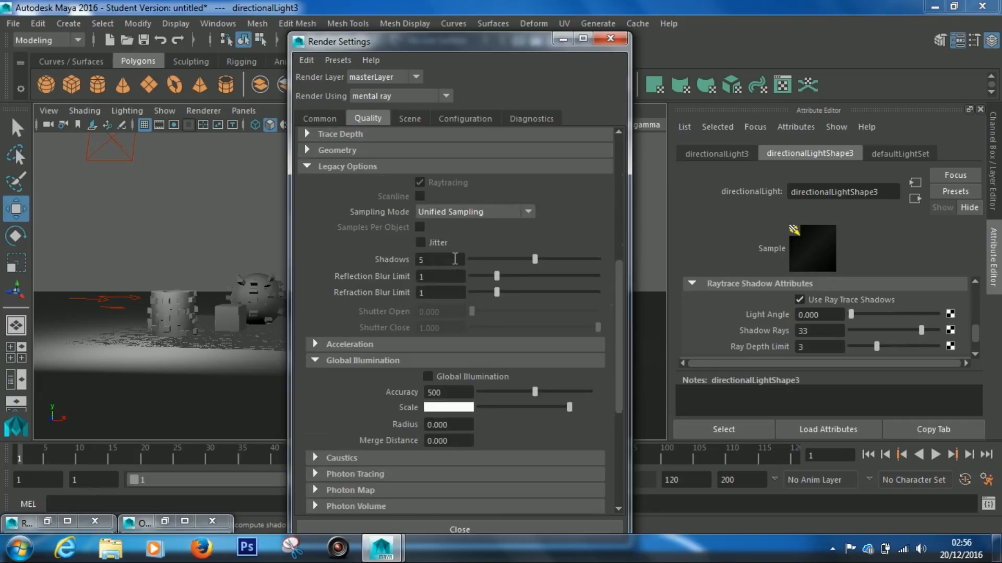
{"action": "scroll", "coordinate": [454, 259], "scroll_direction": "up", "scroll_amount": 10}
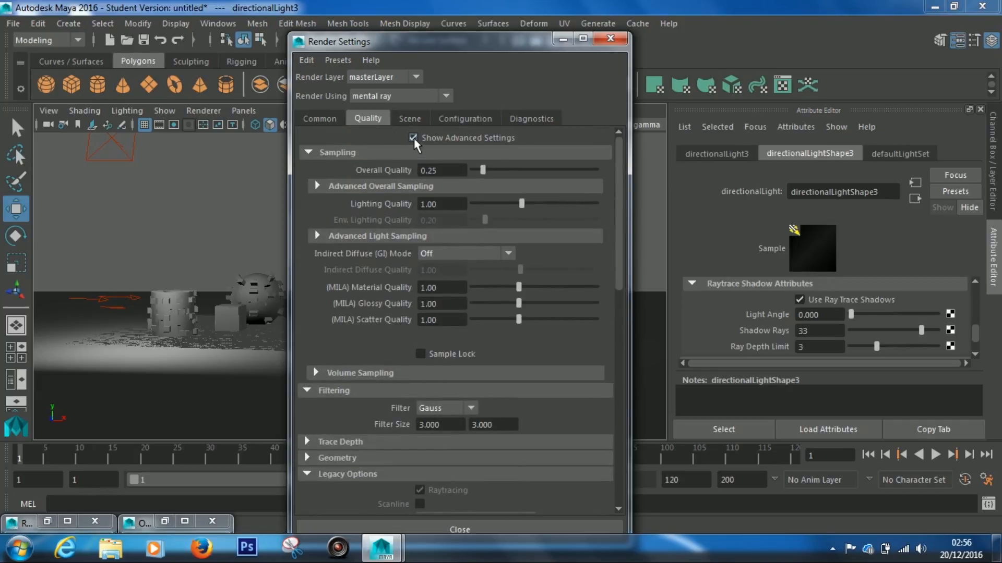
{"action": "scroll", "coordinate": [440, 276], "scroll_direction": "down", "scroll_amount": 2}
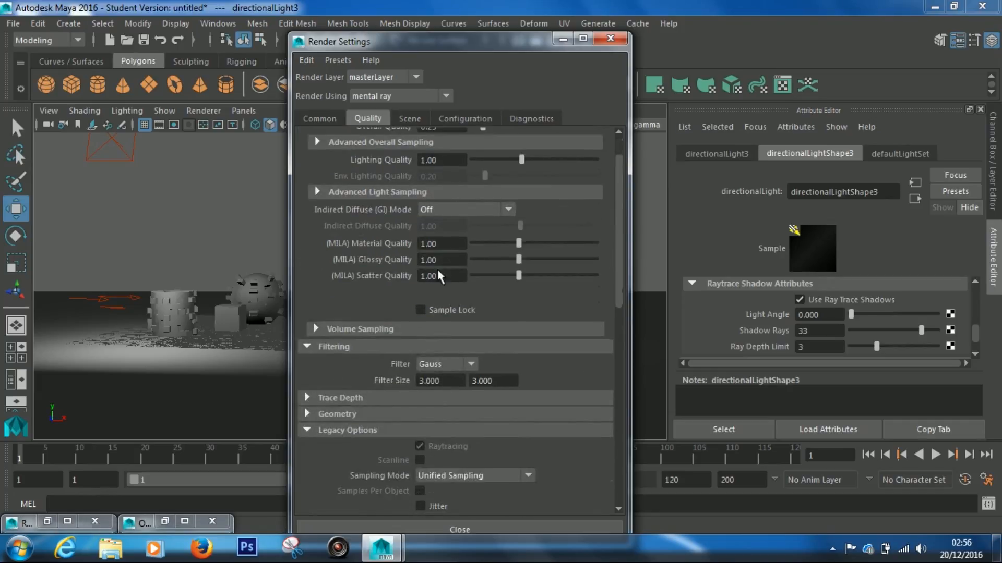
{"action": "left_click", "coordinate": [307, 431]}
{"action": "left_click", "coordinate": [308, 472]}
{"action": "scroll", "coordinate": [385, 444], "scroll_direction": "down", "scroll_amount": 6}
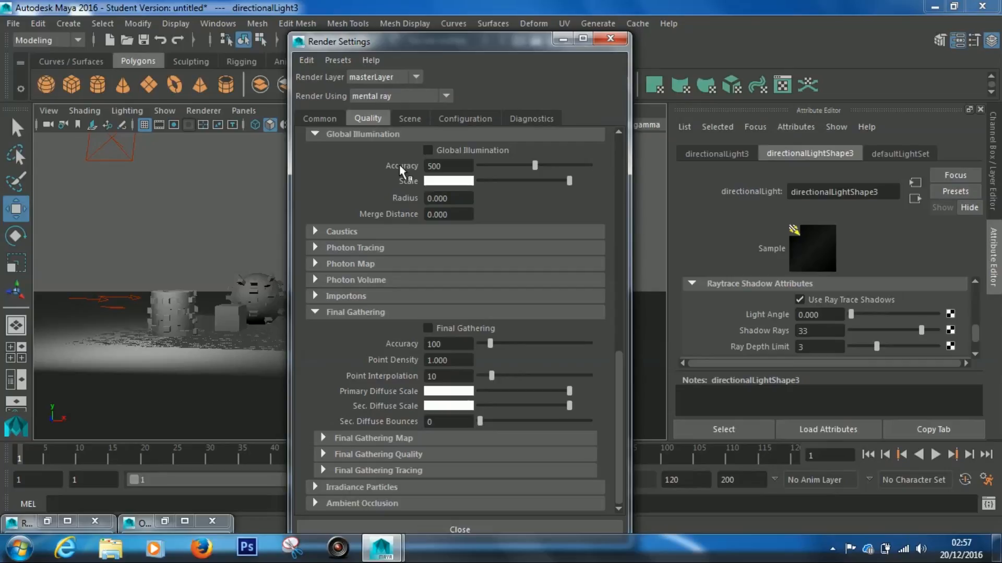
{"action": "left_click", "coordinate": [428, 150]}
{"action": "left_click", "coordinate": [562, 39]}
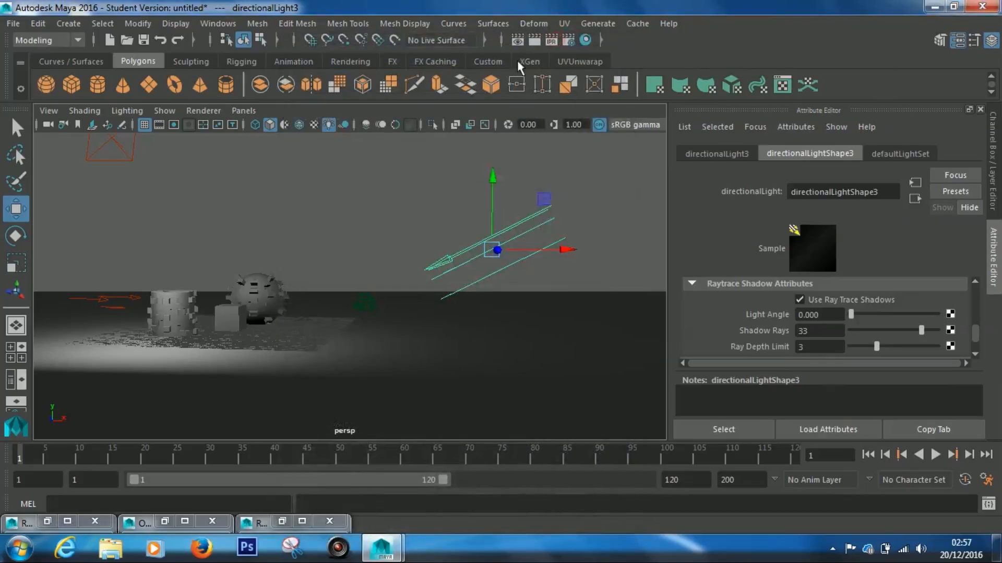
Step: Keep the current image in the Render View and render the camera1 view with Global Illumination enabled
{"action": "left_click", "coordinate": [517, 41]}
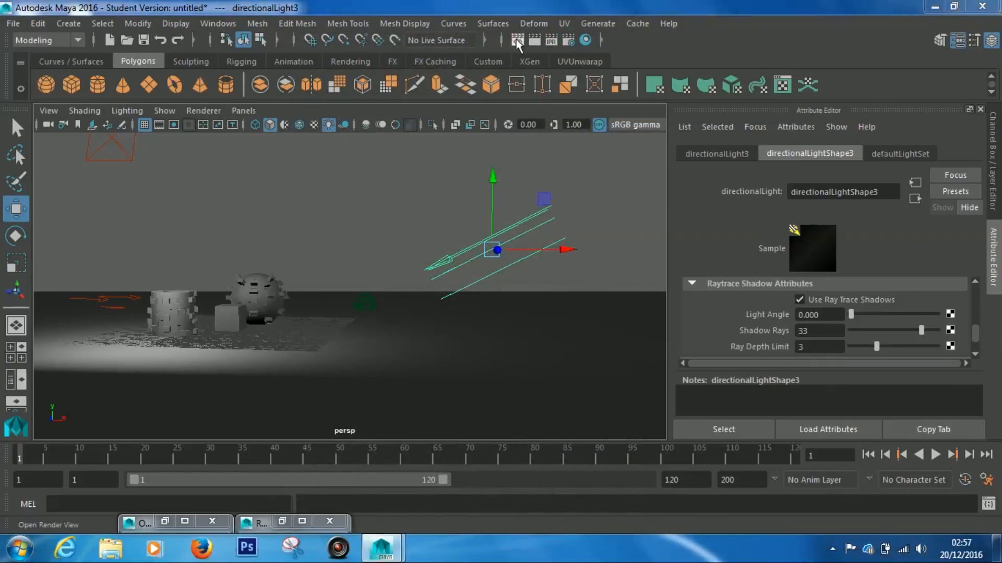
{"action": "left_click_drag", "start_coordinate": [366, 184], "coordinate": [374, 1]}
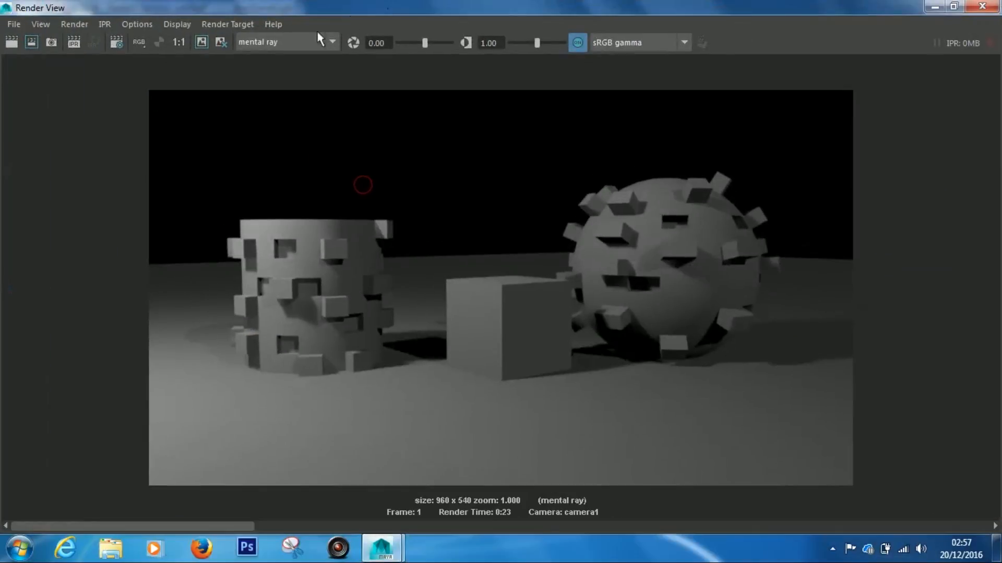
{"action": "left_click", "coordinate": [202, 44]}
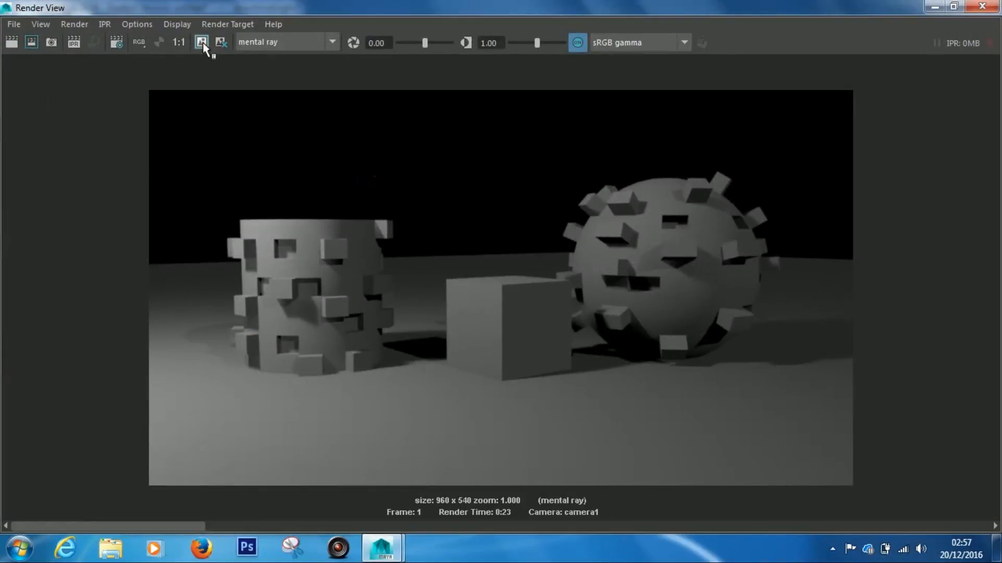
{"action": "left_click", "coordinate": [12, 43]}
Step: Compare the Global Illumination render with the kept earlier render, looking closely at the shadows around the cylinder
{"action": "scroll", "coordinate": [269, 327], "scroll_direction": "up", "scroll_amount": 5}
{"action": "middle_click_drag", "start_coordinate": [123, 334], "coordinate": [466, 290], "text": "alt"}
{"action": "scroll", "coordinate": [373, 323], "scroll_direction": "up", "scroll_amount": 1}
{"action": "left_click_drag", "start_coordinate": [139, 525], "coordinate": [342, 523]}
{"action": "mouse_move", "coordinate": [193, 508]}
{"action": "left_mouse_down"}
{"action": "mouse_move", "coordinate": [73, 516]}
{"action": "mouse_move", "coordinate": [245, 520]}
{"action": "mouse_move", "coordinate": [139, 521]}
{"action": "mouse_move", "coordinate": [297, 515]}
{"action": "mouse_move", "coordinate": [179, 509]}
{"action": "mouse_move", "coordinate": [299, 507]}
{"action": "mouse_move", "coordinate": [177, 506]}
{"action": "mouse_move", "coordinate": [303, 503]}
{"action": "mouse_move", "coordinate": [177, 503]}
{"action": "left_mouse_up"}
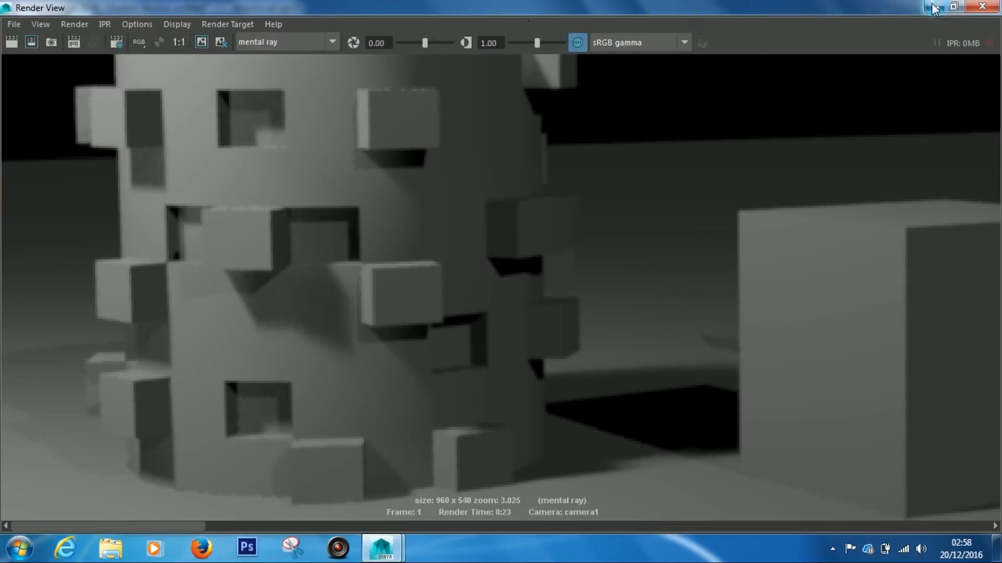
Step: Enable Final Gathering in the mental ray render settings and re-render the camera1 view with the previous image kept
{"action": "left_click", "coordinate": [116, 43]}
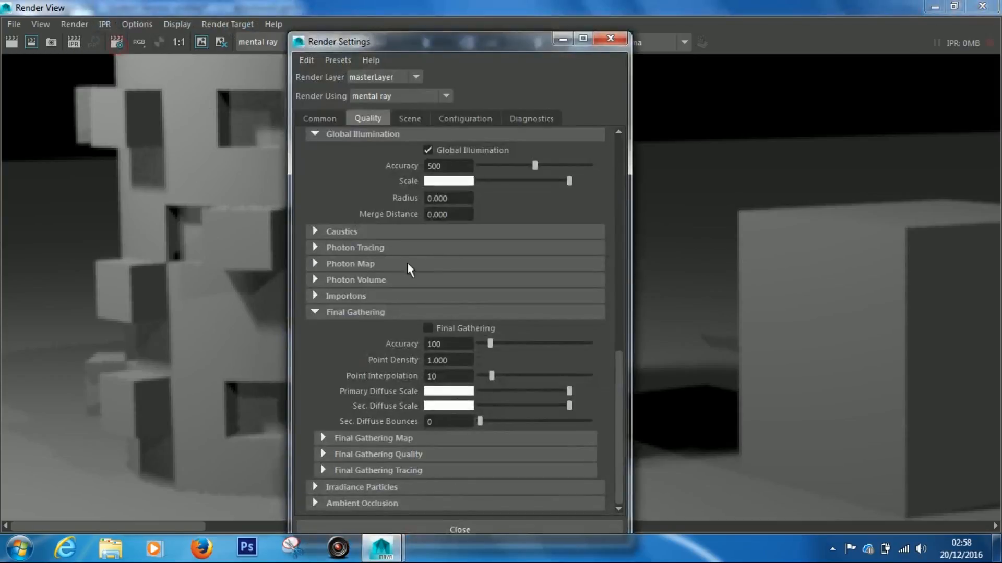
{"action": "left_click", "coordinate": [428, 328]}
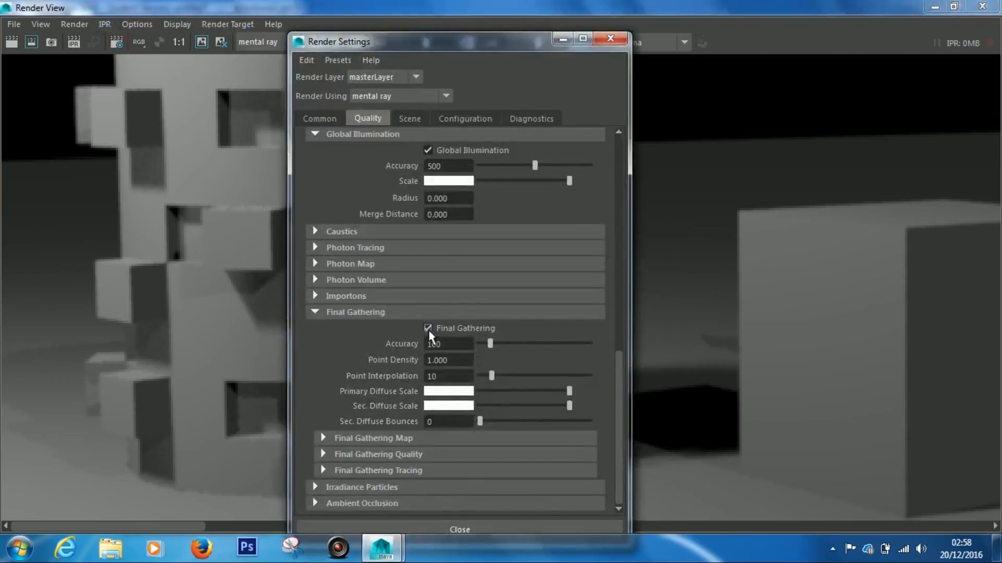
{"action": "left_click", "coordinate": [457, 529]}
{"action": "scroll", "coordinate": [308, 203], "scroll_direction": "down", "scroll_amount": 5}
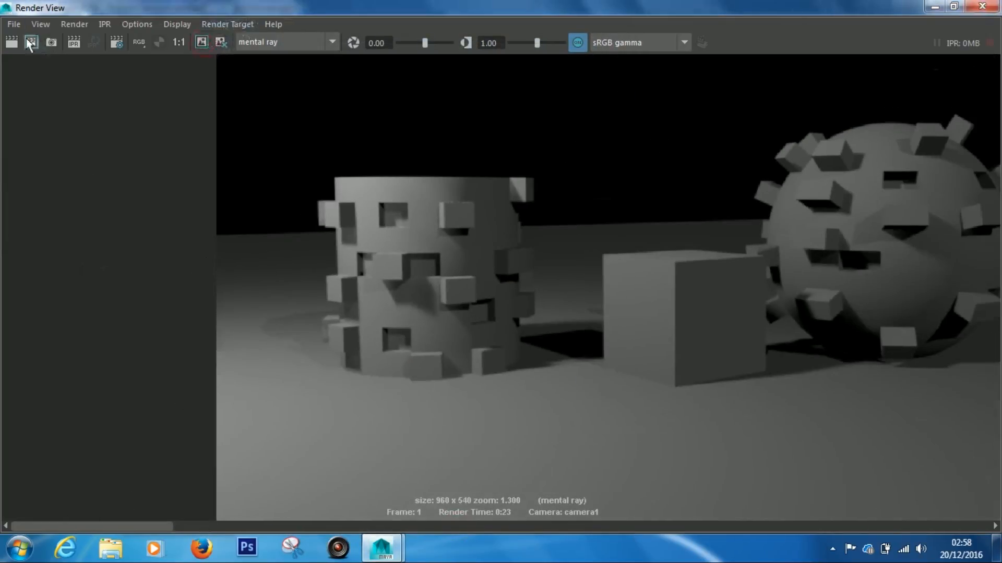
{"action": "left_click", "coordinate": [12, 43]}
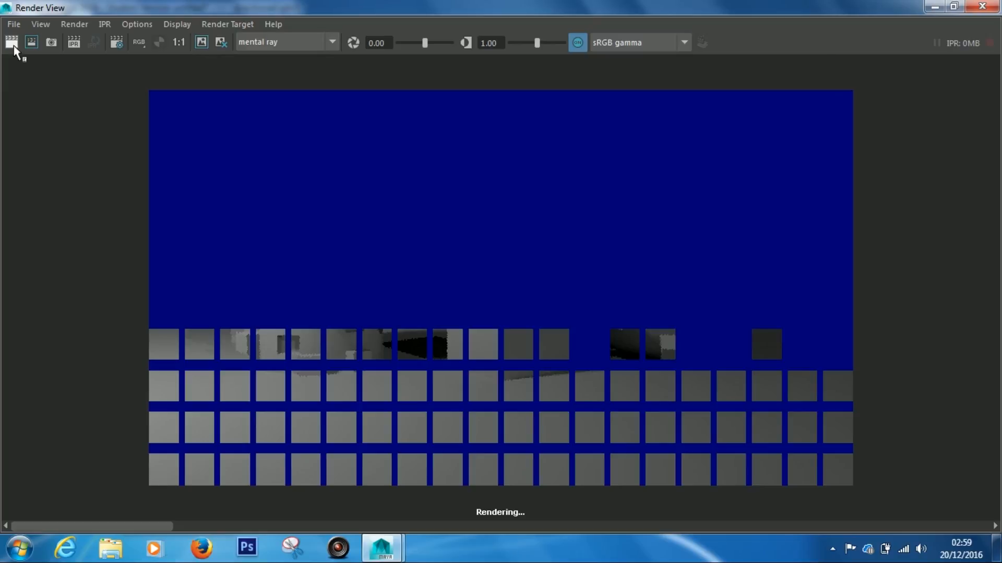
{"action": "left_click", "coordinate": [832, 549]}
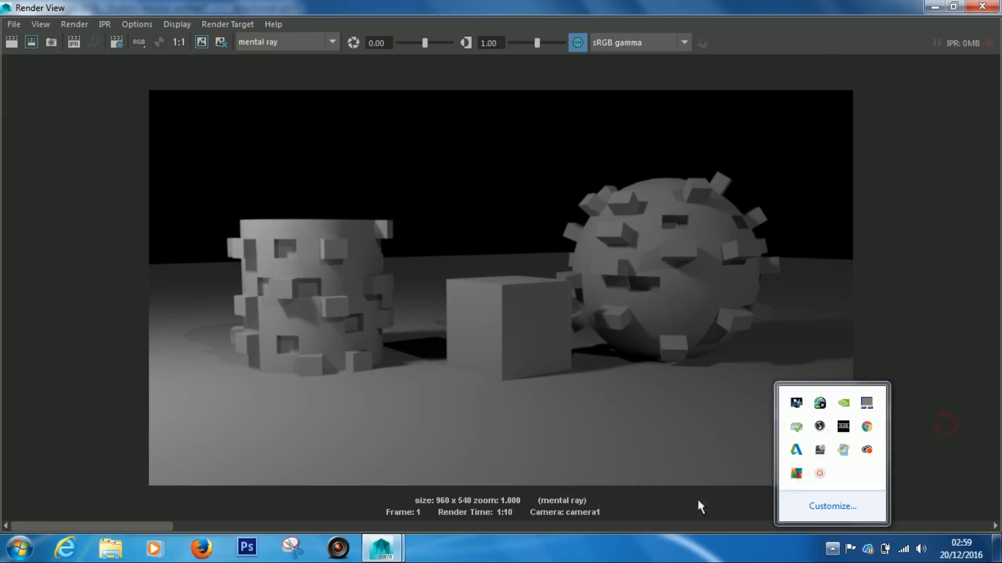
{"action": "left_click", "coordinate": [487, 514]}
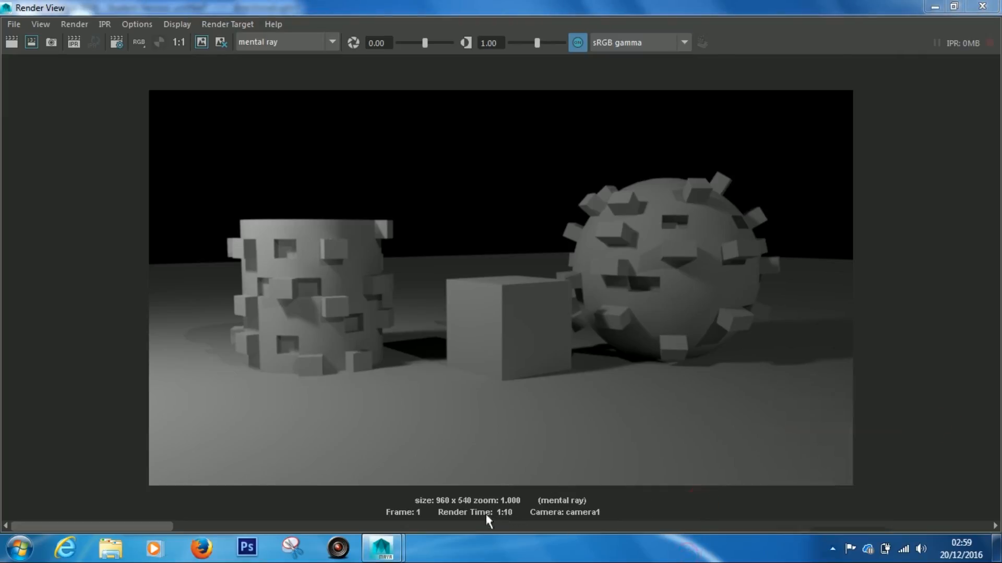
Step: Compare the Final Gathering render with the kept previous render, examining the shadowed areas on the cylinder, cube and sphere
{"action": "left_click", "coordinate": [141, 523]}
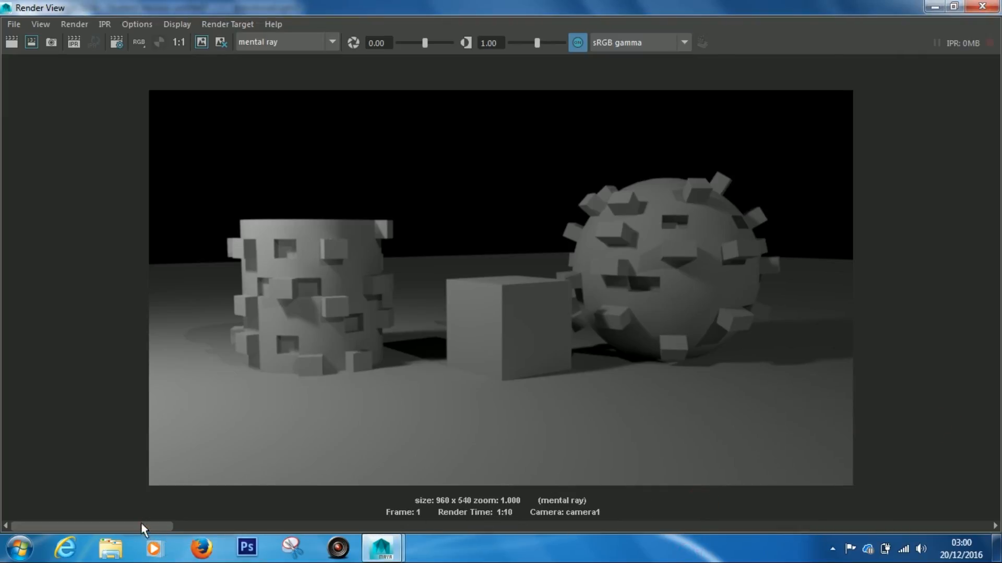
{"action": "left_click", "coordinate": [191, 526]}
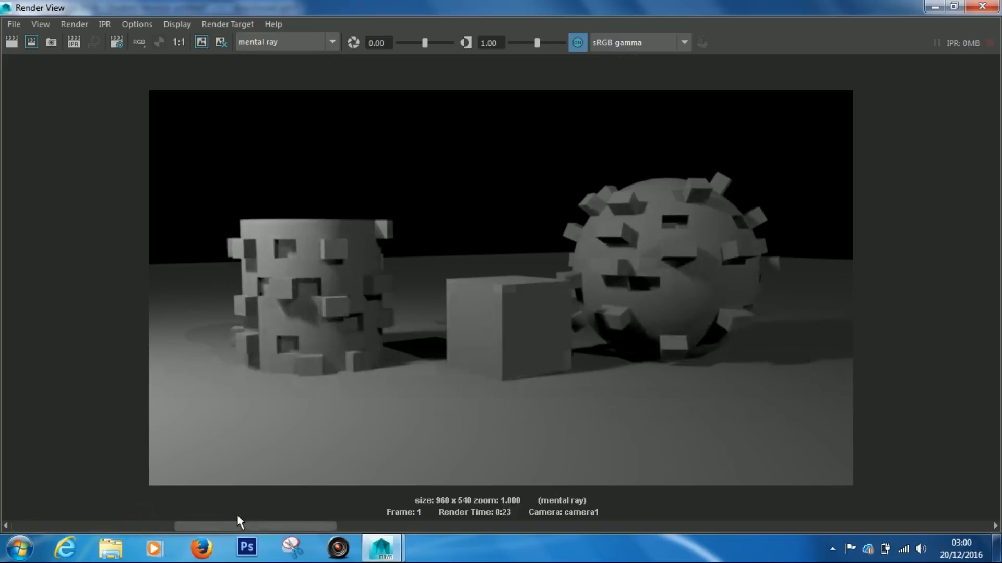
{"action": "mouse_move", "coordinate": [237, 514]}
{"action": "left_mouse_down"}
{"action": "mouse_move", "coordinate": [174, 523]}
{"action": "mouse_move", "coordinate": [252, 515]}
{"action": "left_mouse_up"}
{"action": "left_click_drag", "start_coordinate": [180, 524], "coordinate": [134, 518]}
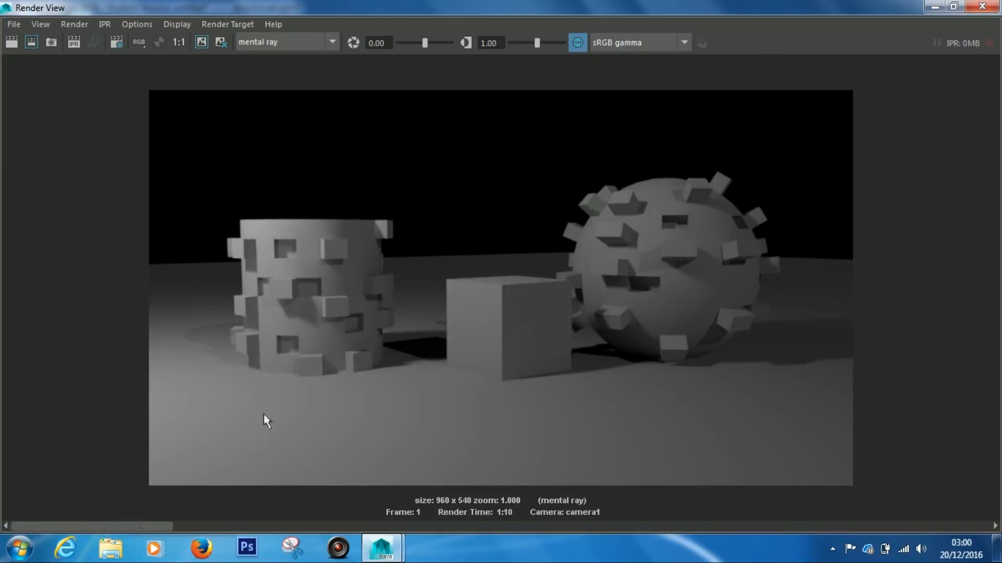
{"action": "scroll", "coordinate": [296, 332], "scroll_direction": "up", "scroll_amount": 7}
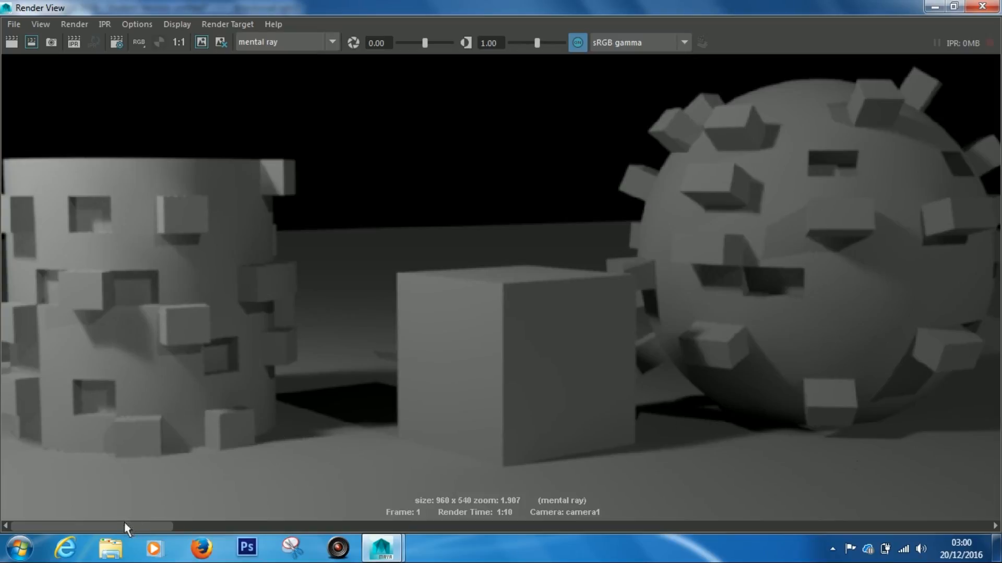
{"action": "scroll", "coordinate": [588, 321], "scroll_direction": "down", "scroll_amount": 4}
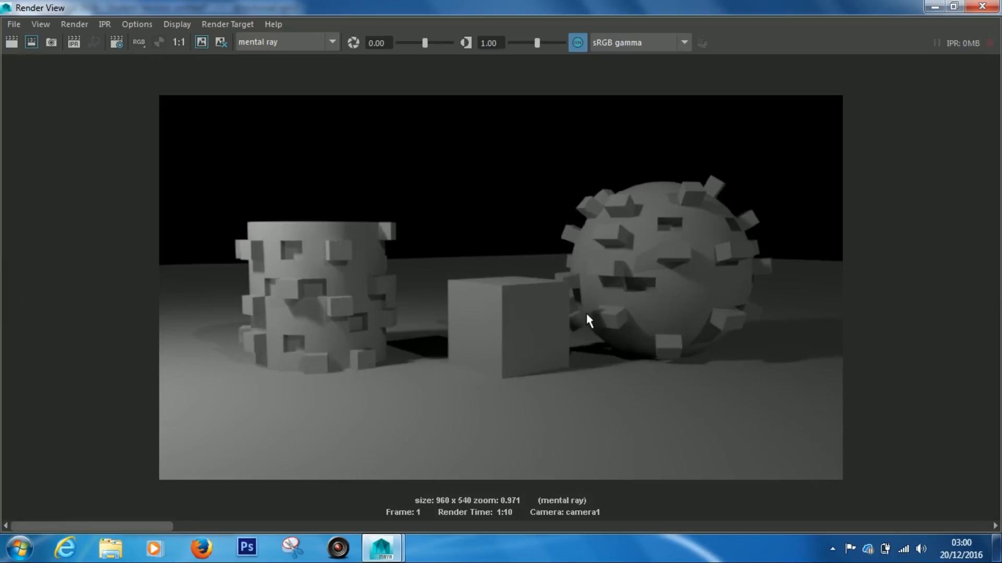